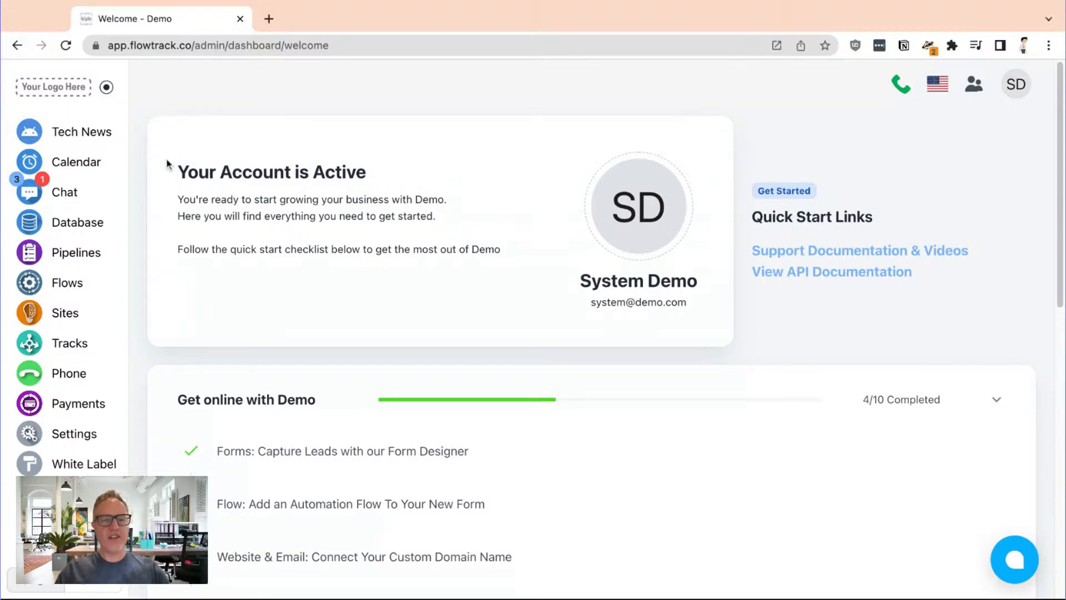
Start a new custom form from the forms list of the contact database
{"action": "left_click", "coordinate": [81, 226]}
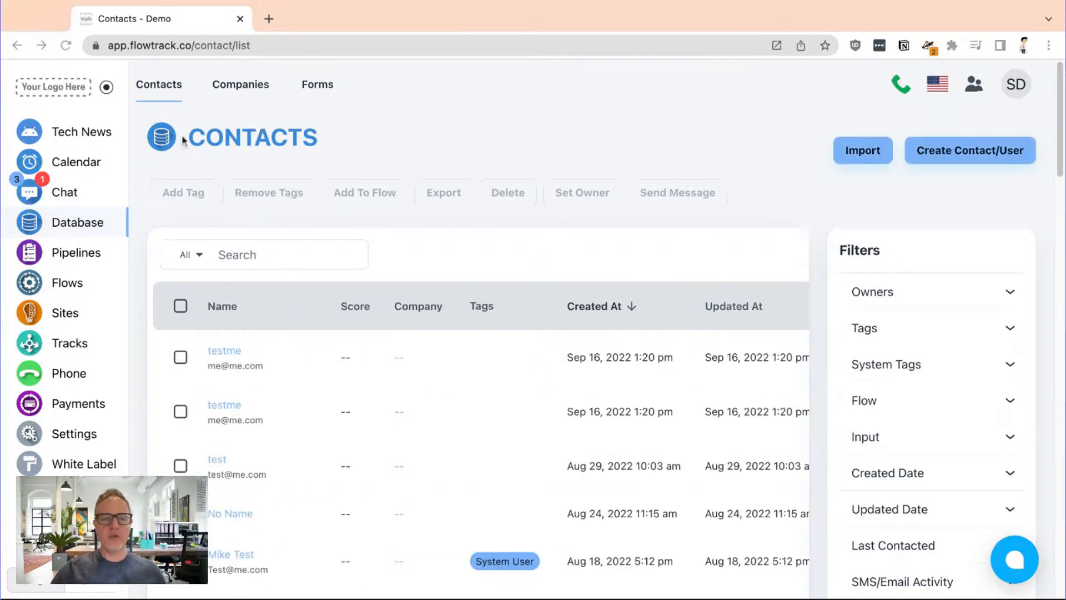
{"action": "left_click", "coordinate": [322, 92]}
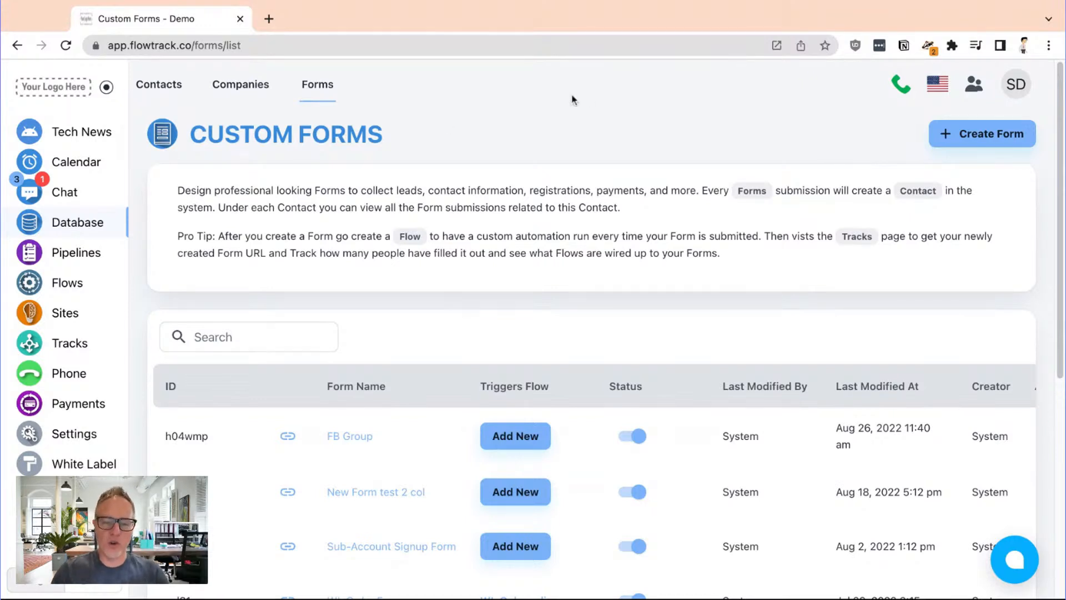
{"action": "left_click", "coordinate": [961, 134]}
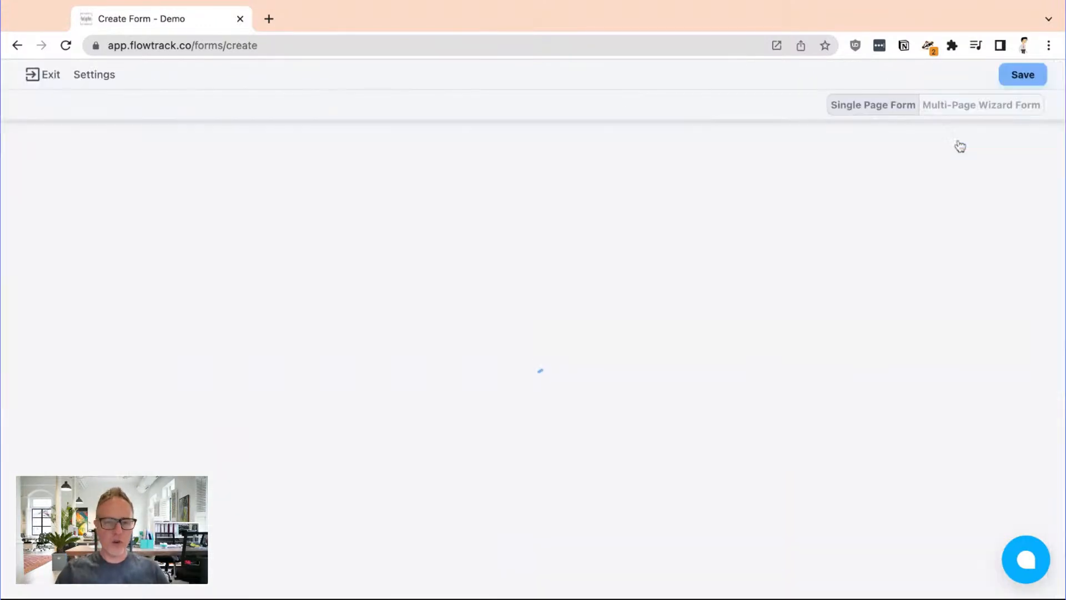
Add a Tabs layout component to the form and remove the default welcome text block
{"action": "left_click", "coordinate": [154, 280]}
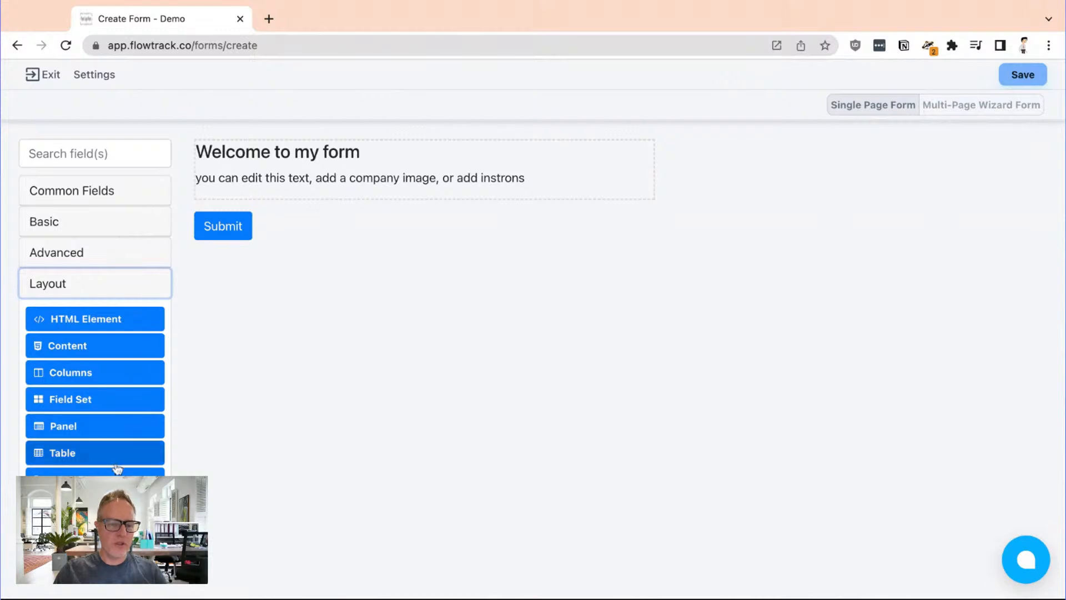
{"action": "left_click_drag", "start_coordinate": [94, 471], "coordinate": [352, 223]}
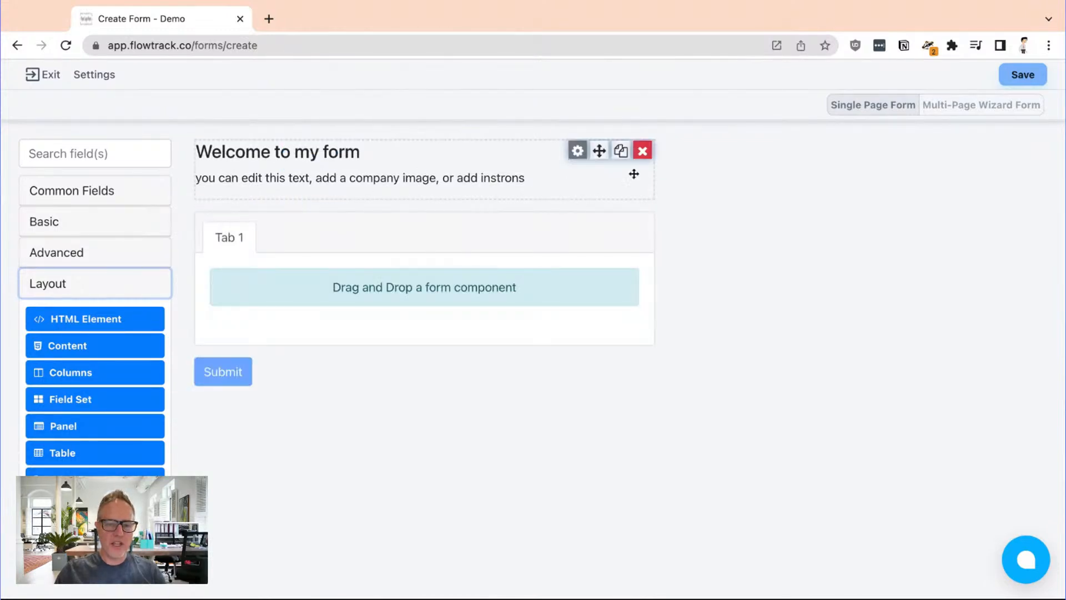
{"action": "left_click", "coordinate": [642, 150]}
Add a second tab entry to the Tabs component and label the first tab "Home Owner"
{"action": "left_click", "coordinate": [575, 155]}
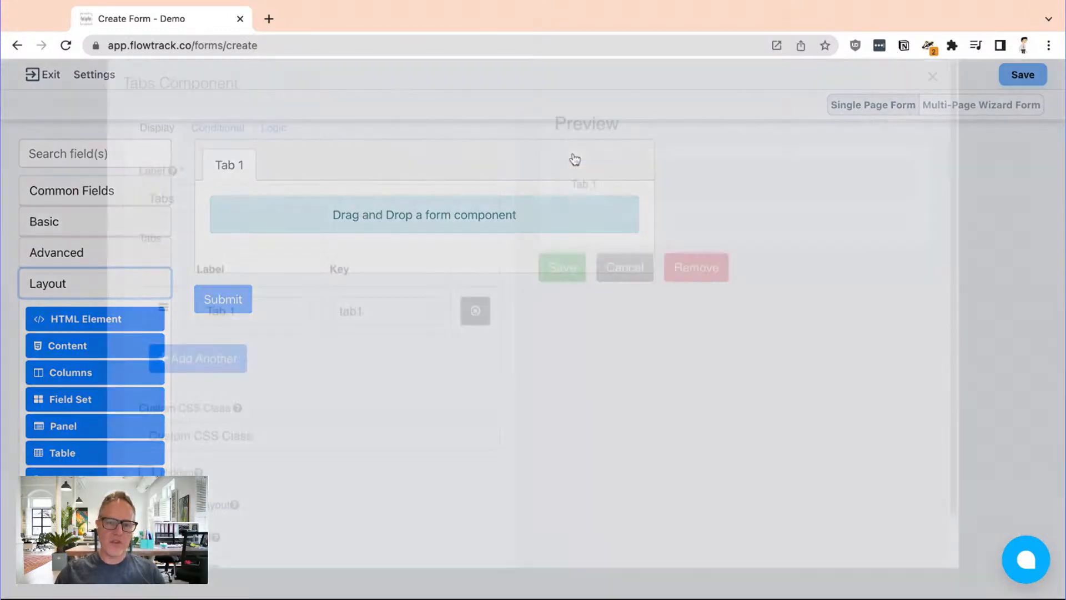
{"action": "left_click", "coordinate": [214, 373]}
{"action": "triple_click", "coordinate": [244, 328]}
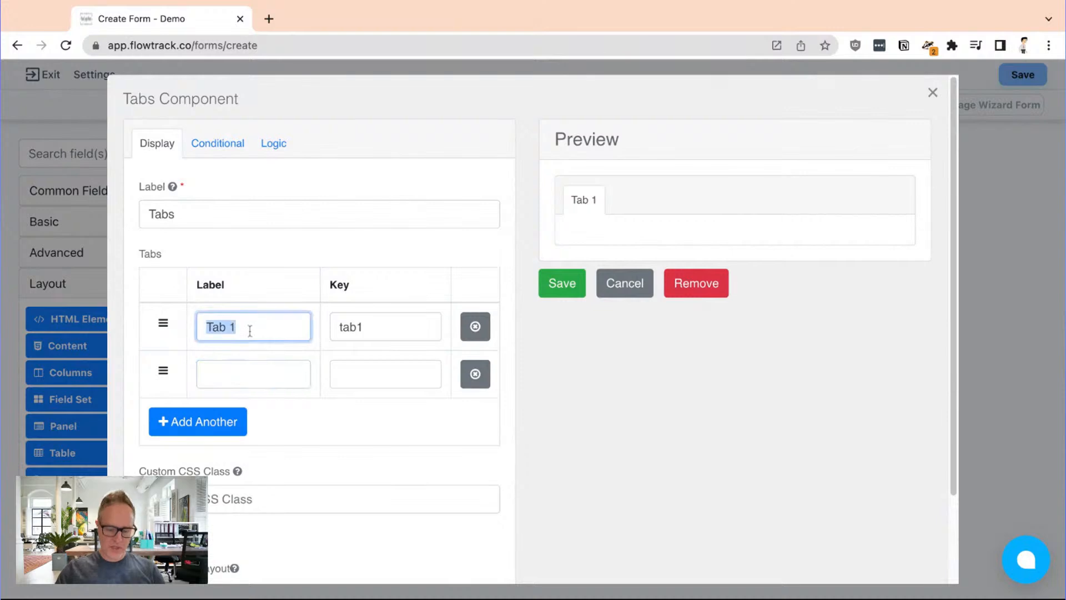
{"action": "type", "text": "Honne"}
{"action": "key", "text": "BackSpace"}
{"action": "key", "text": "BackSpace"}
{"action": "type", "text": "me Owner"}
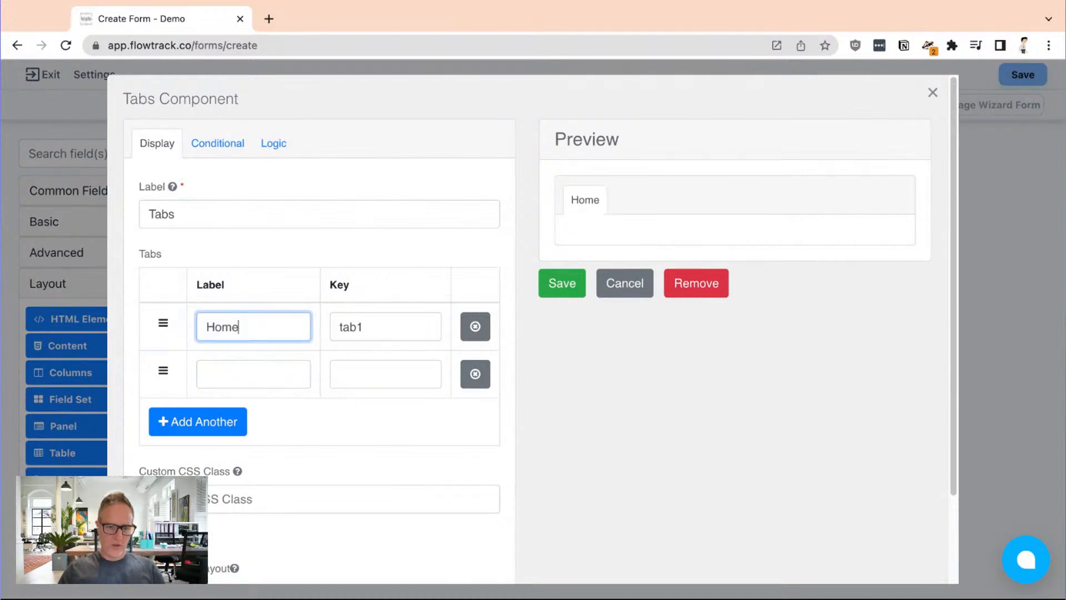
Label the second tab "Home Builder" and save the Tabs component
{"action": "key", "text": "ctrl+a"}
{"action": "key", "text": "ctrl+c"}
{"action": "left_click", "coordinate": [242, 368]}
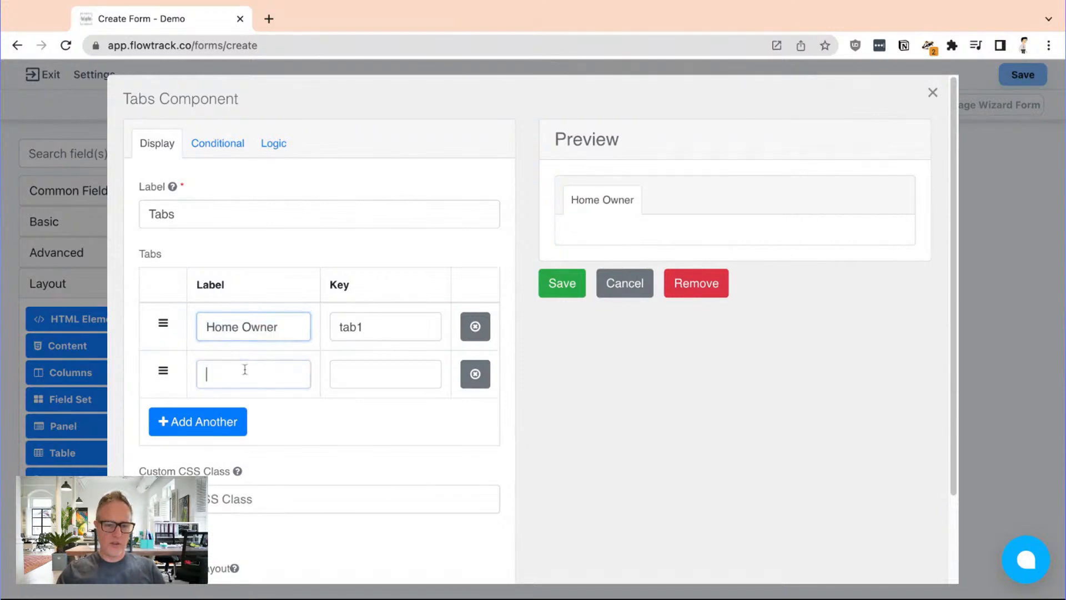
{"action": "key", "text": "ctrl+v"}
{"action": "key", "text": "BackSpace"}
{"action": "key", "text": "BackSpace"}
{"action": "key", "text": "BackSpace"}
{"action": "key", "text": "BackSpace"}
{"action": "key", "text": "BackSpace"}
{"action": "type", "text": "Builder"}
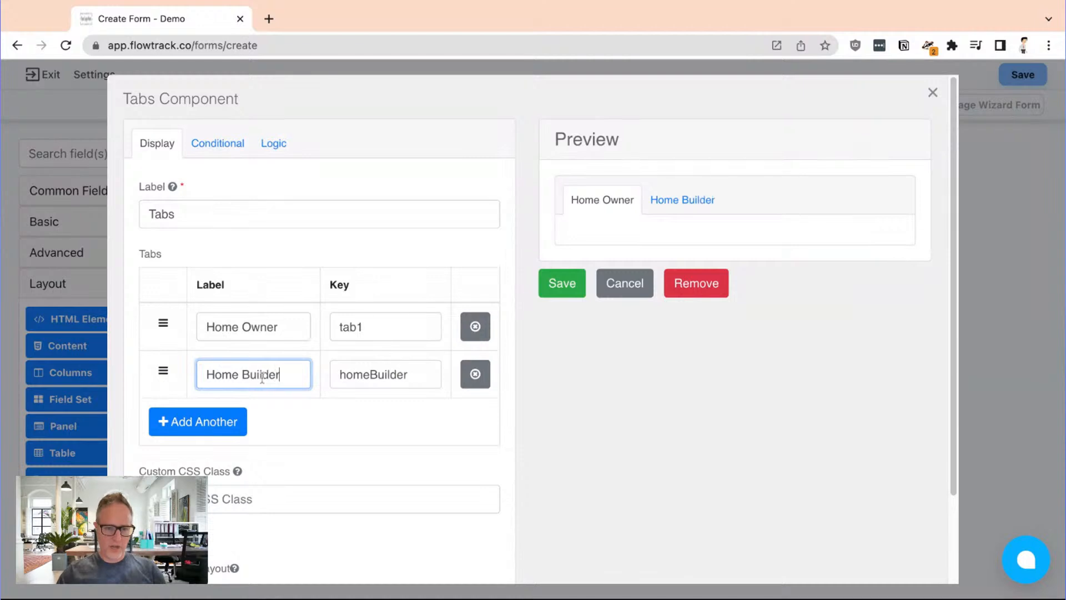
{"action": "left_click", "coordinate": [562, 284]}
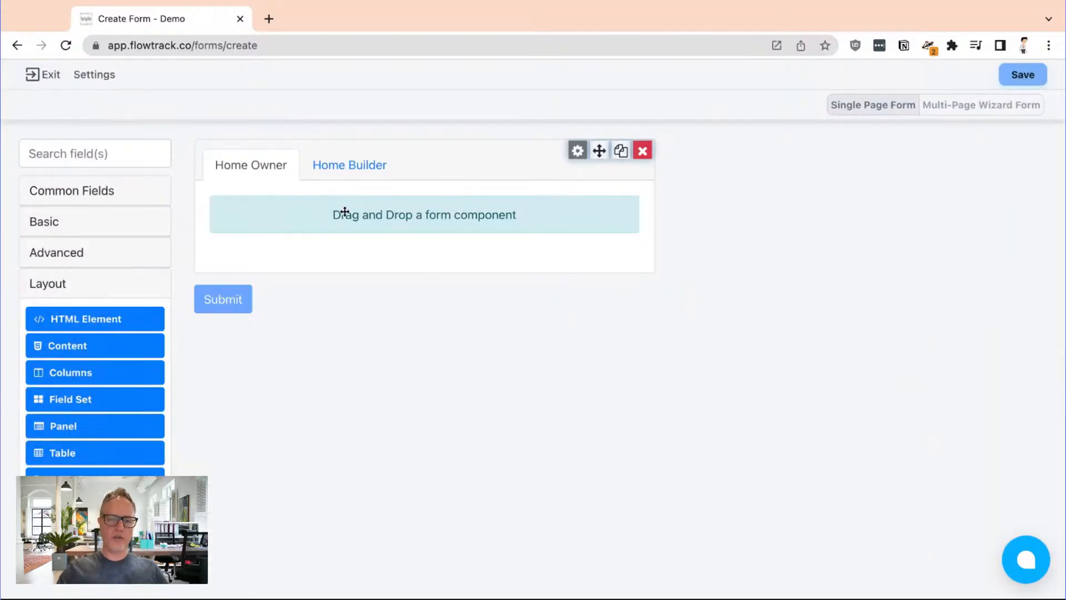
Fill the Home Owner tab with a two-column layout holding First Name and Last Name, plus an Email field beneath it
{"action": "left_click_drag", "start_coordinate": [105, 372], "coordinate": [269, 204]}
{"action": "left_click", "coordinate": [134, 198]}
{"action": "left_click_drag", "start_coordinate": [109, 228], "coordinate": [300, 233]}
{"action": "left_click_drag", "start_coordinate": [129, 255], "coordinate": [577, 244]}
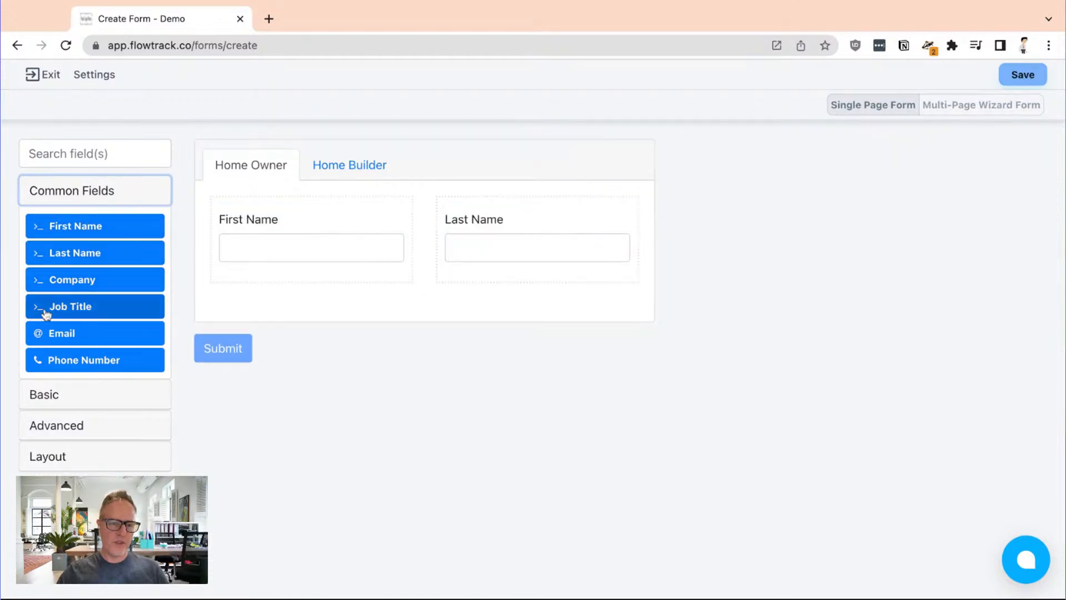
{"action": "left_click_drag", "start_coordinate": [71, 333], "coordinate": [388, 303]}
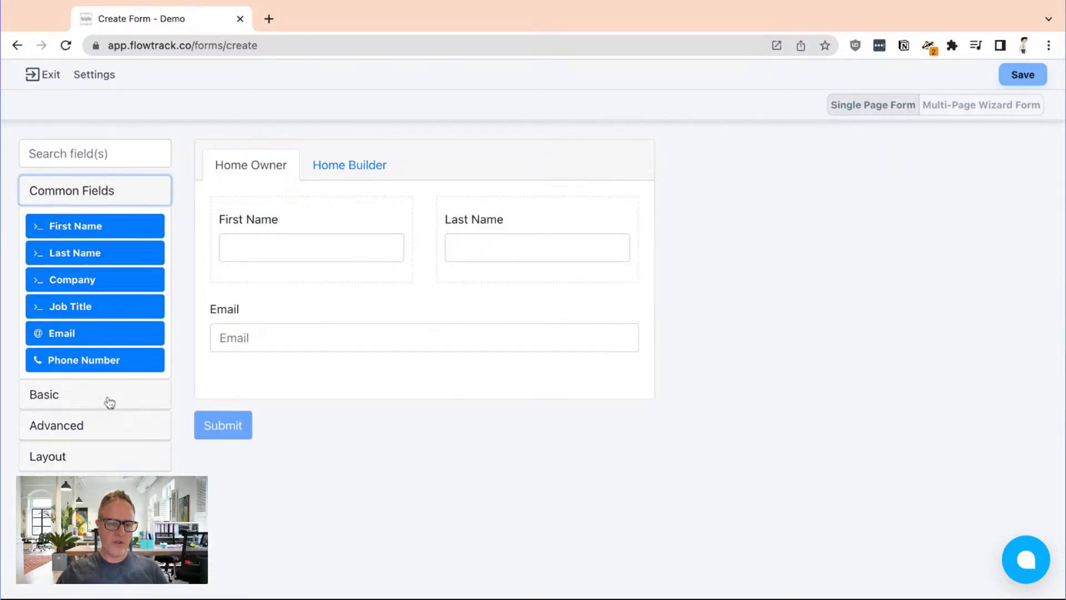
Add a text field labelled "Year Built" to the Home Builder tab
{"action": "left_click", "coordinate": [105, 395]}
{"action": "left_click", "coordinate": [363, 169]}
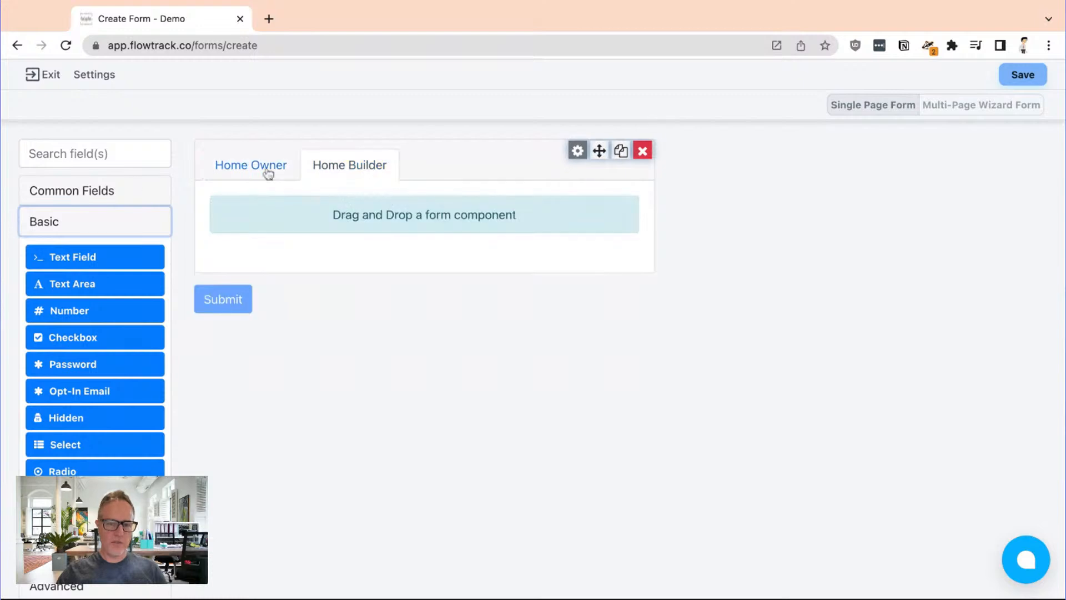
{"action": "left_click_drag", "start_coordinate": [122, 272], "coordinate": [445, 221]}
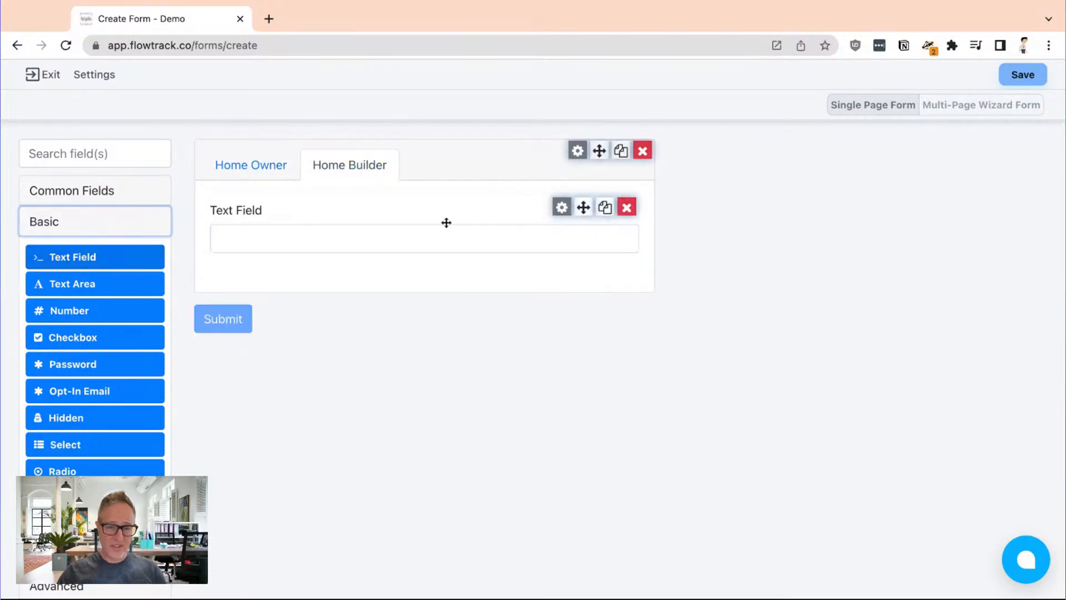
{"action": "left_click", "coordinate": [563, 209]}
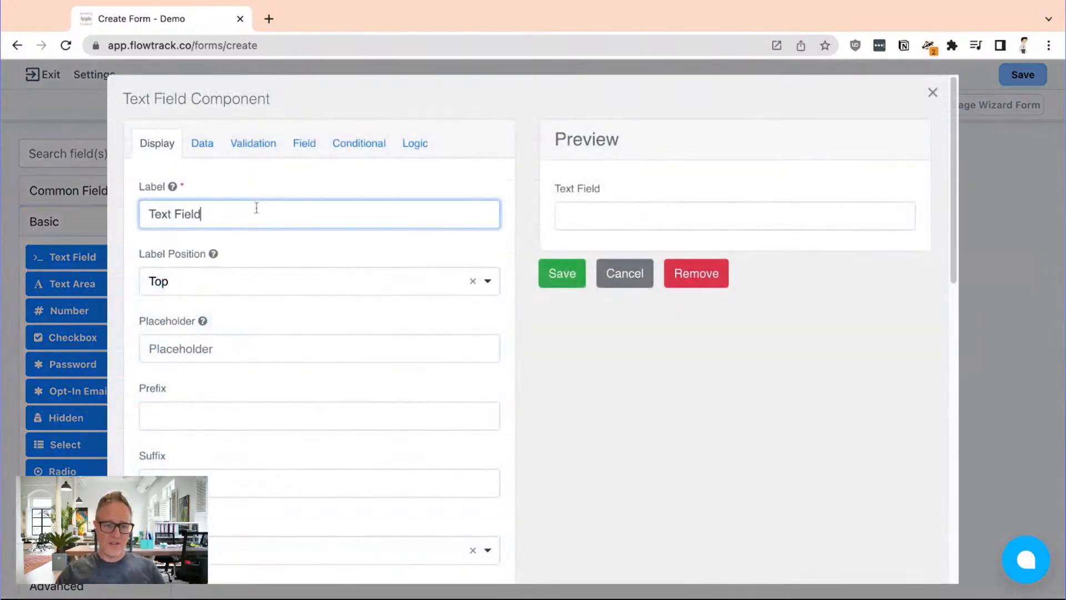
{"action": "triple_click", "coordinate": [254, 210]}
{"action": "type", "text": "Year Built"}
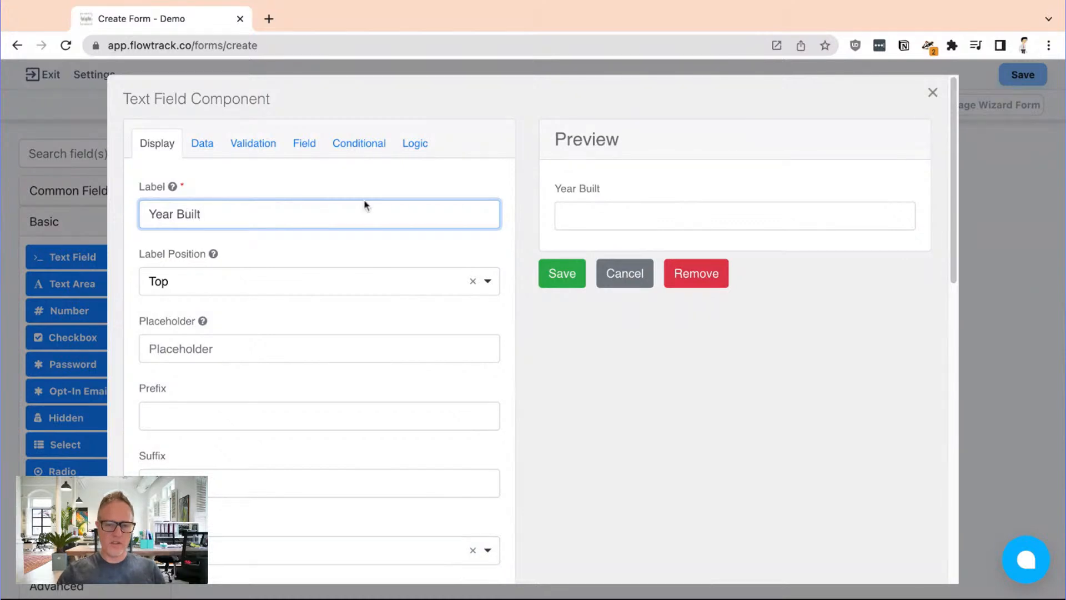
{"action": "left_click", "coordinate": [562, 273]}
Add a Columns layout below the Year Built field on the Home Builder tab
{"action": "left_click", "coordinate": [129, 233]}
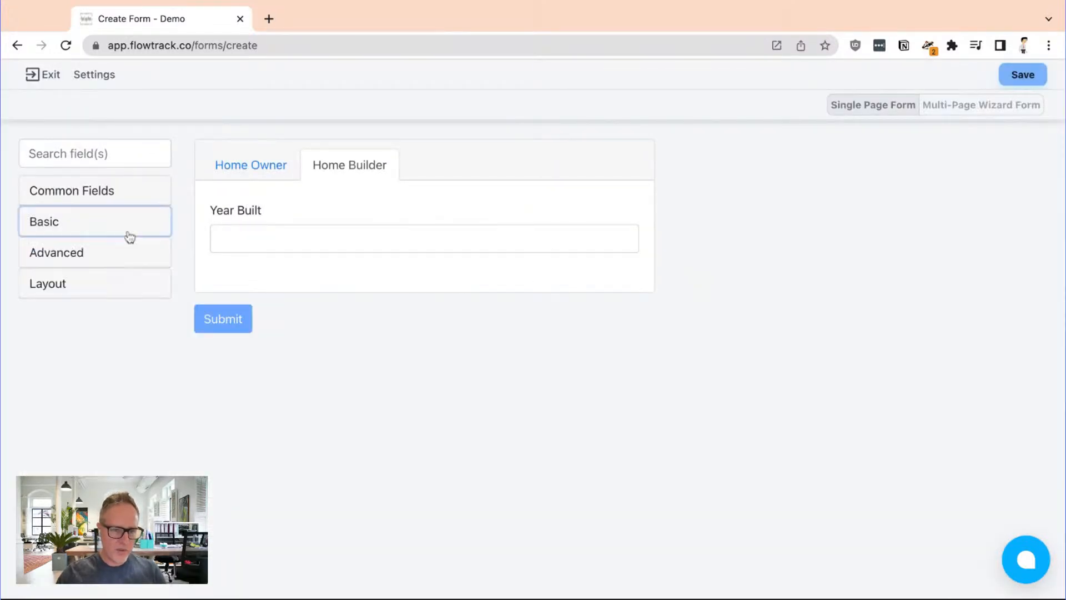
{"action": "left_click", "coordinate": [124, 285]}
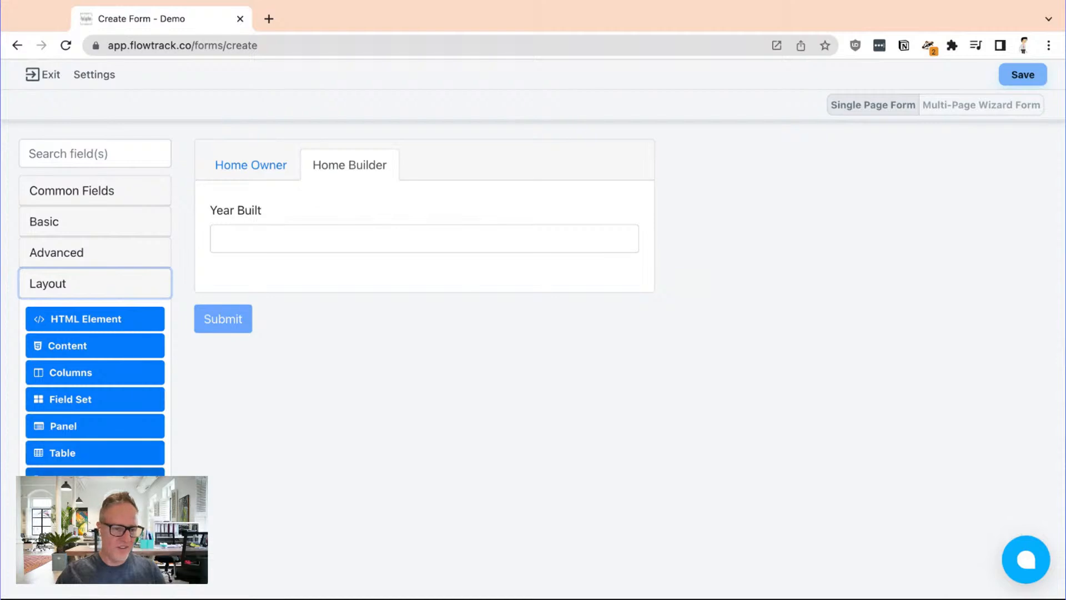
{"action": "mouse_move", "coordinate": [125, 481]}
{"action": "left_mouse_down"}
{"action": "mouse_move", "coordinate": [397, 259]}
{"action": "mouse_move", "coordinate": [125, 484]}
{"action": "left_mouse_up"}
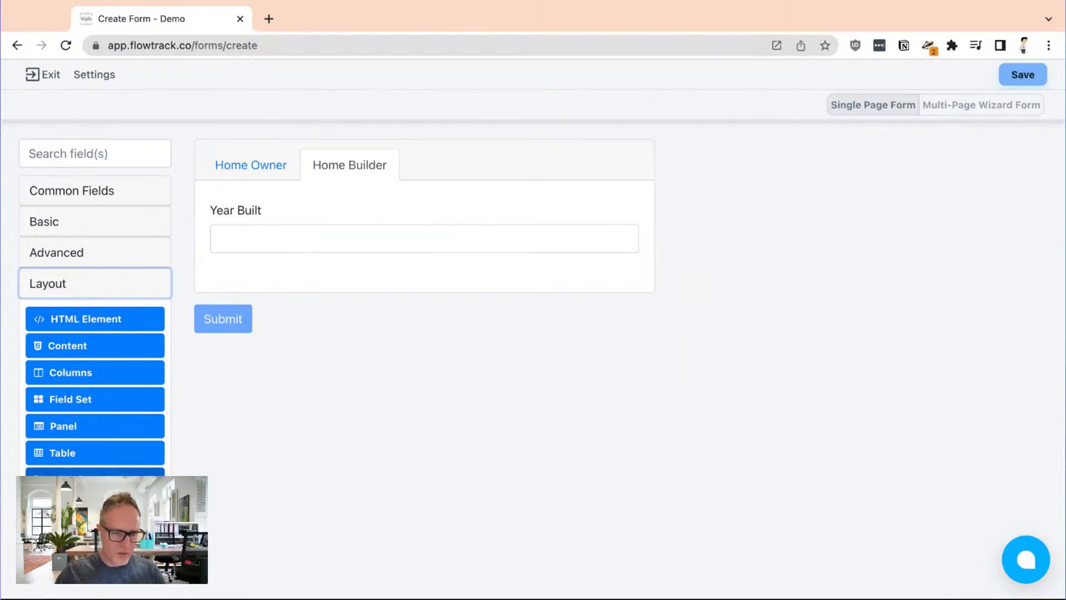
{"action": "left_click_drag", "start_coordinate": [114, 371], "coordinate": [317, 286]}
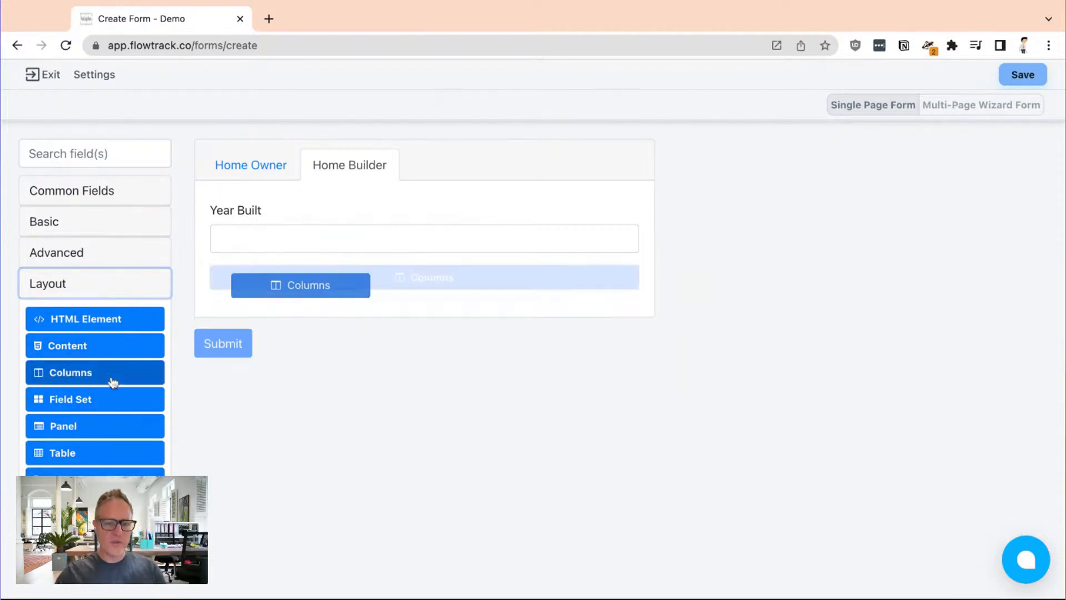
Add a Checkbox field below the columns on the Home Builder tab
{"action": "left_click", "coordinate": [85, 197]}
{"action": "left_click", "coordinate": [115, 201]}
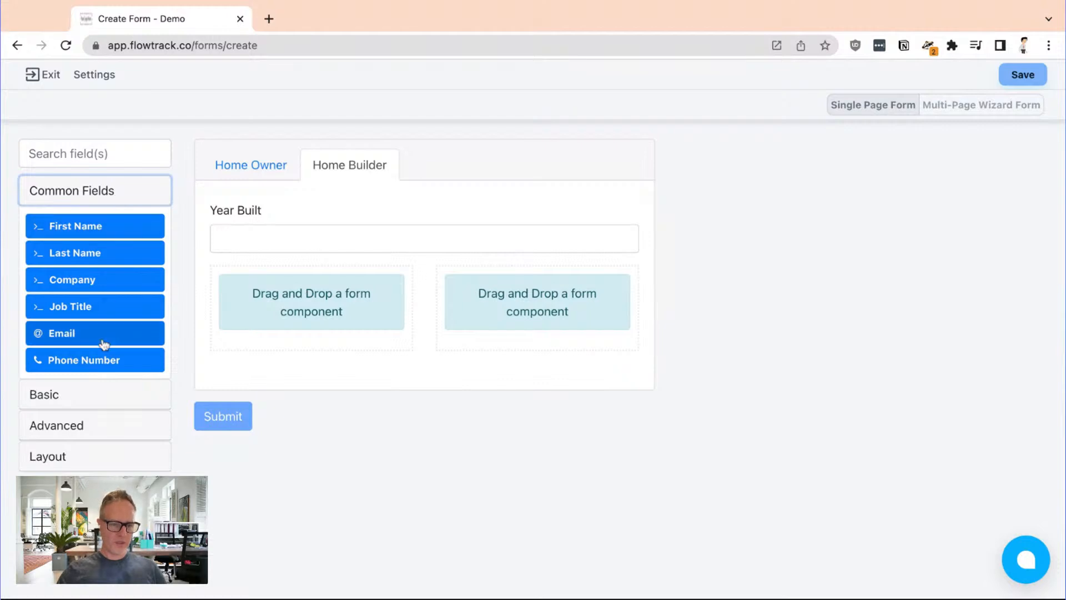
{"action": "left_click", "coordinate": [93, 398]}
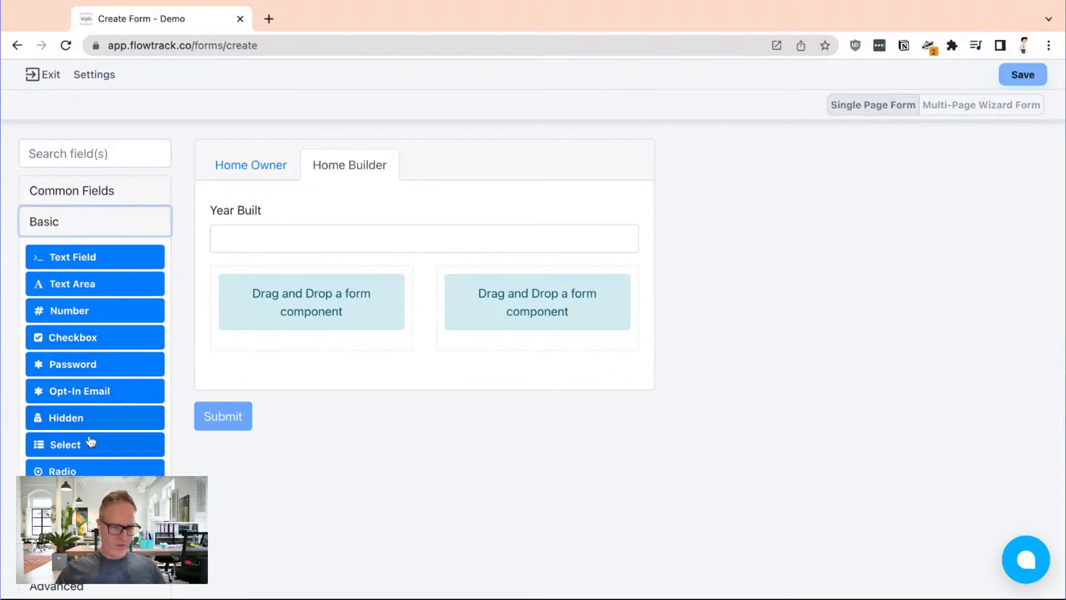
{"action": "left_click_drag", "start_coordinate": [100, 350], "coordinate": [183, 331]}
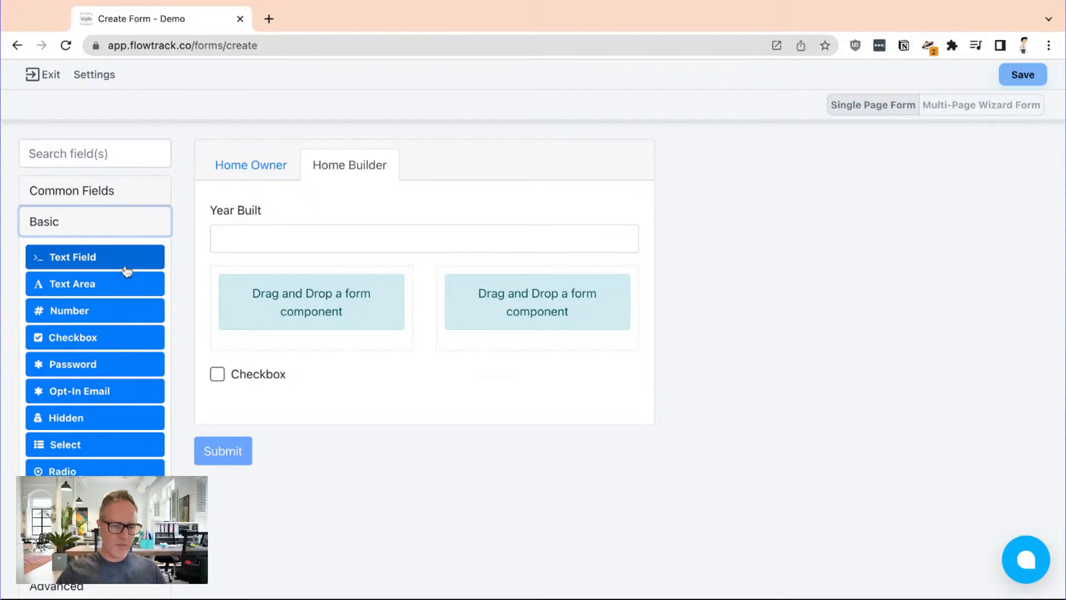
Add a text field labelled "Baths" to the first column under Year Built
{"action": "left_click_drag", "start_coordinate": [127, 271], "coordinate": [311, 302]}
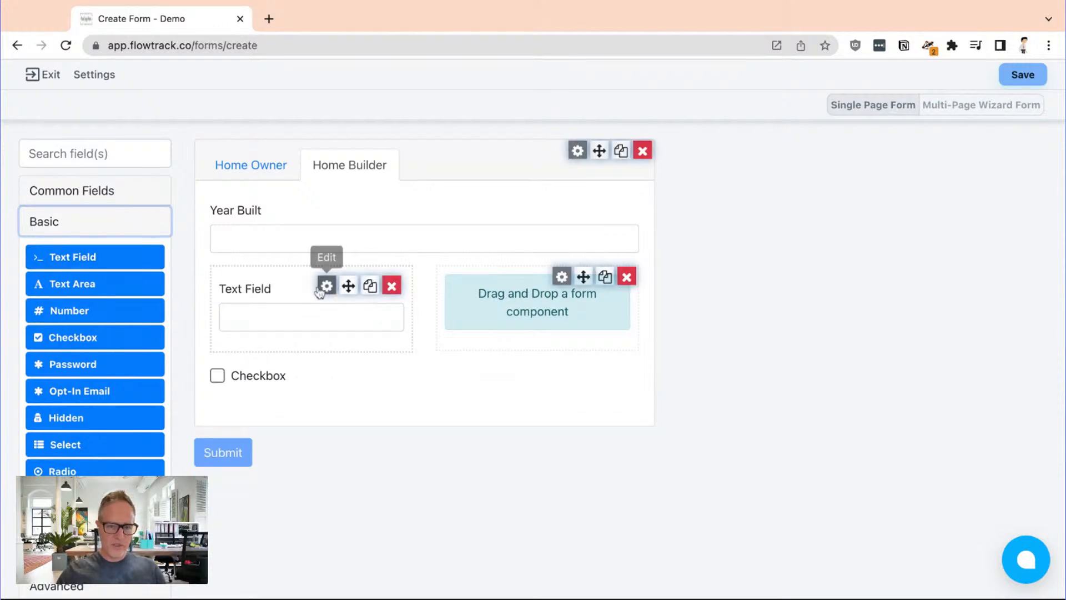
{"action": "type", "text": "Ba"}
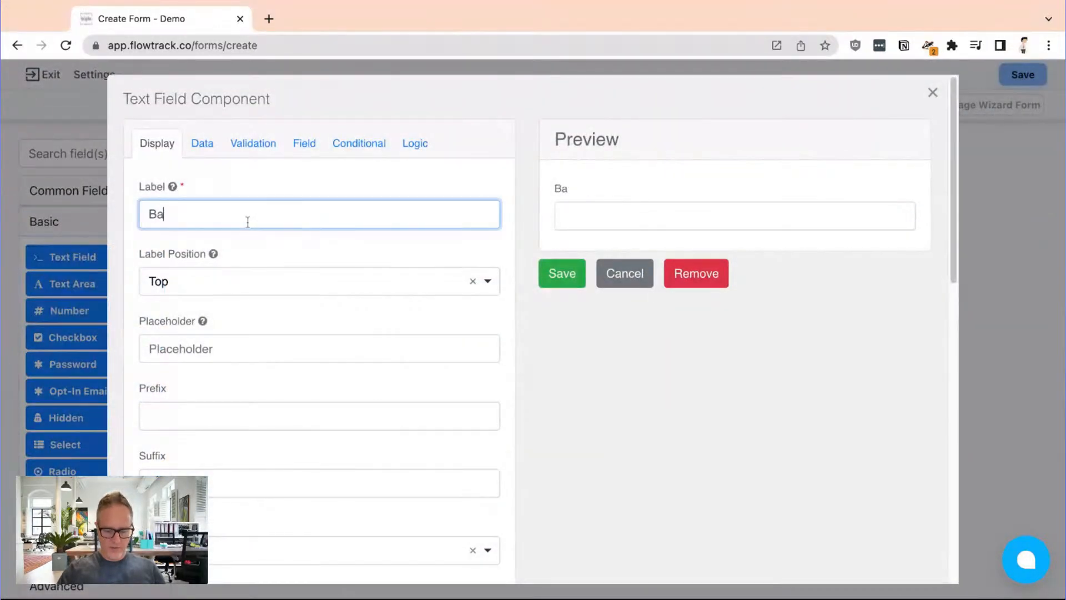
{"action": "type", "text": "ths"}
{"action": "left_click", "coordinate": [562, 273]}
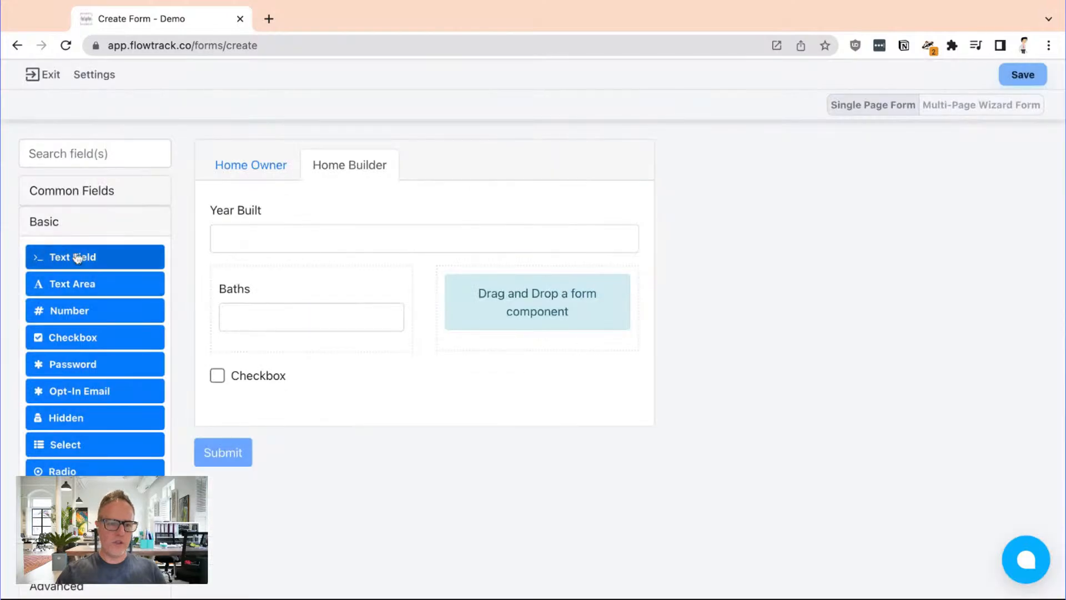
Add a text field labelled "Bedrooms" to the second column, beside Baths
{"action": "left_click_drag", "start_coordinate": [80, 257], "coordinate": [519, 257]}
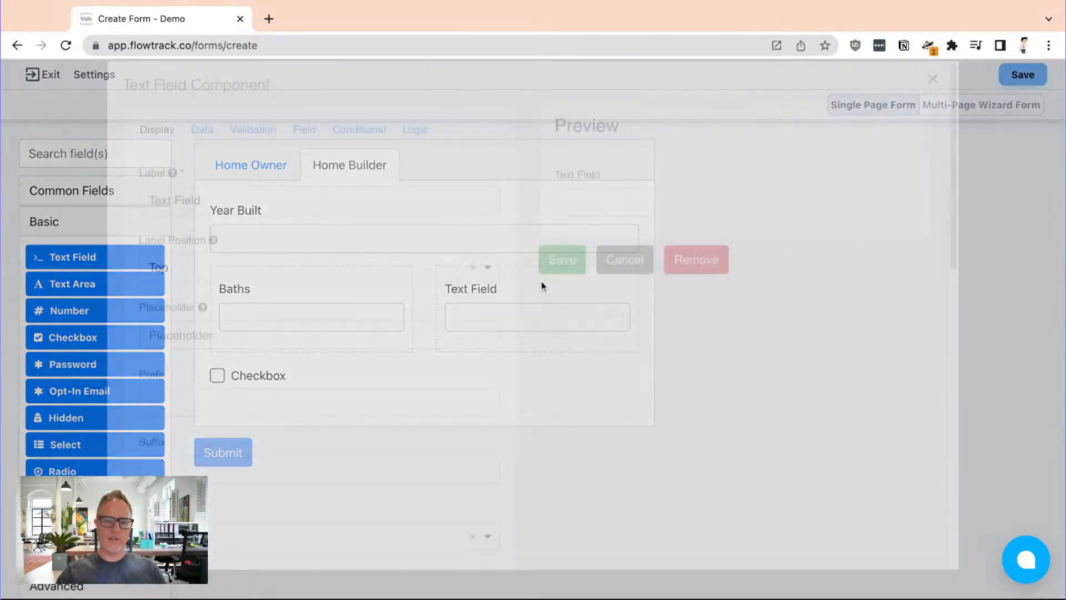
{"action": "type", "text": "Bed"}
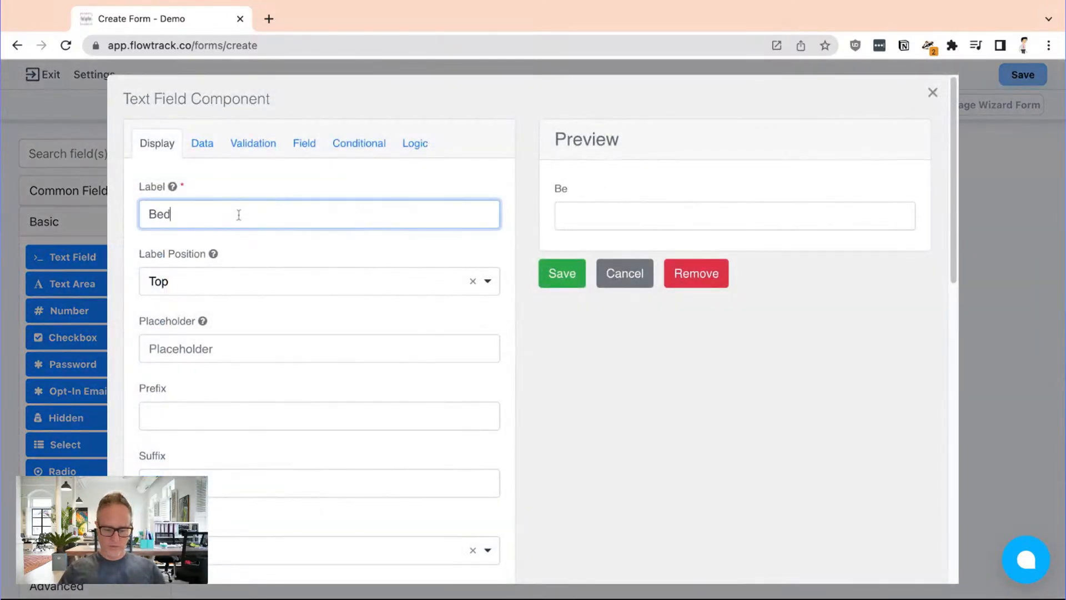
{"action": "type", "text": "rooms"}
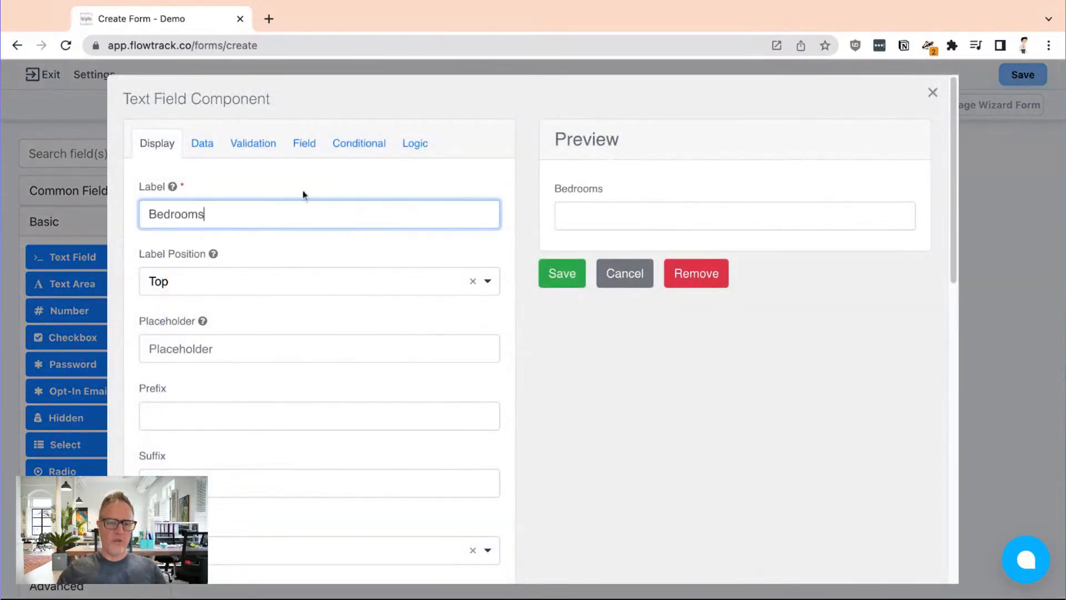
{"action": "left_click", "coordinate": [561, 274]}
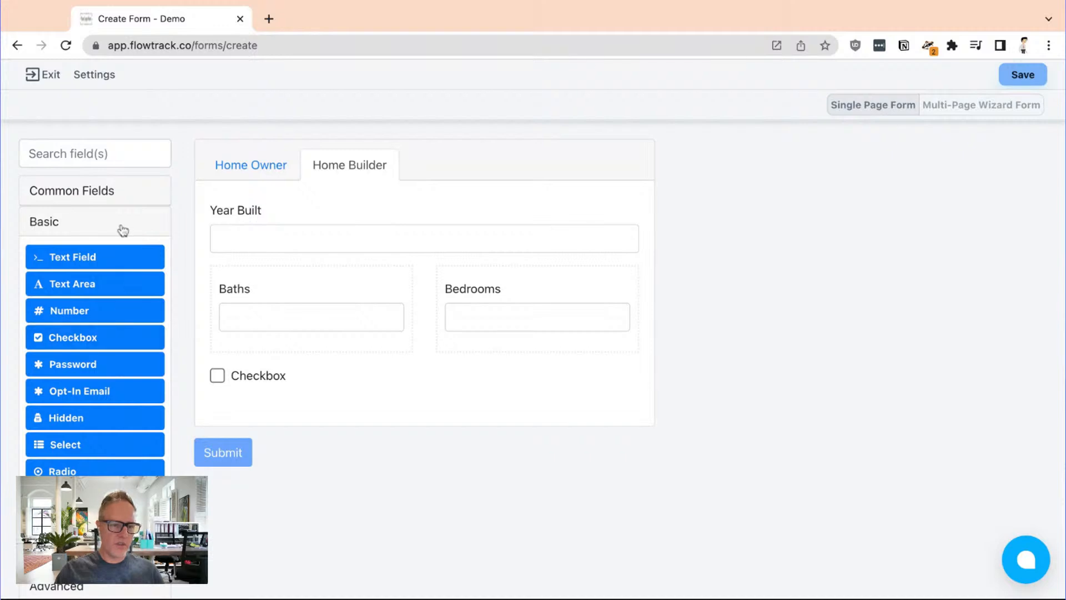
Add a Text Area below the checkbox on the Home Builder tab and a Radio field below Email on the Home Owner tab
{"action": "left_click_drag", "start_coordinate": [97, 284], "coordinate": [444, 427]}
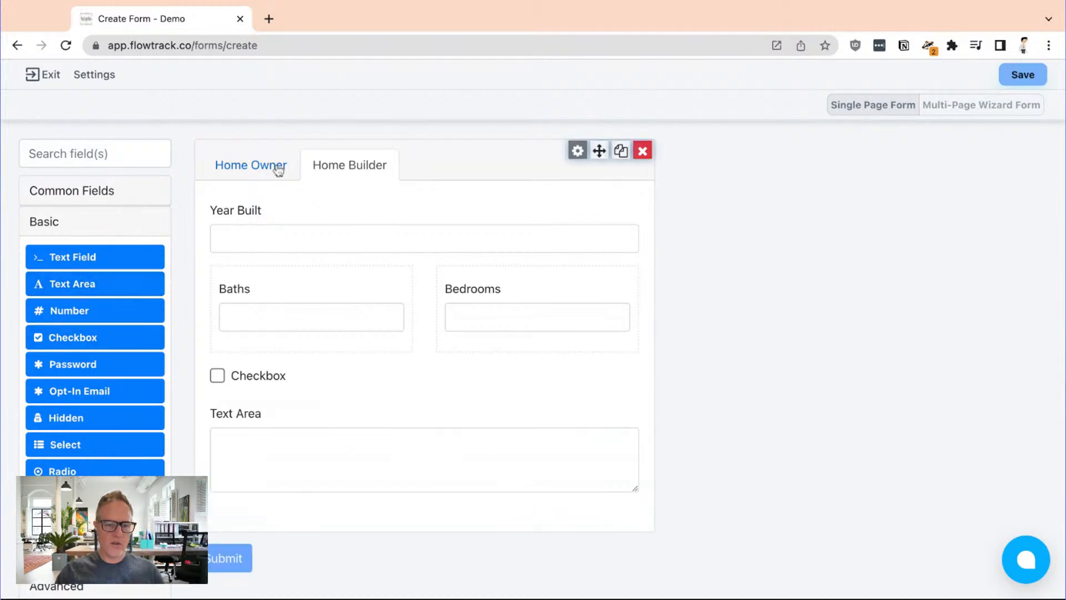
{"action": "left_click", "coordinate": [236, 174]}
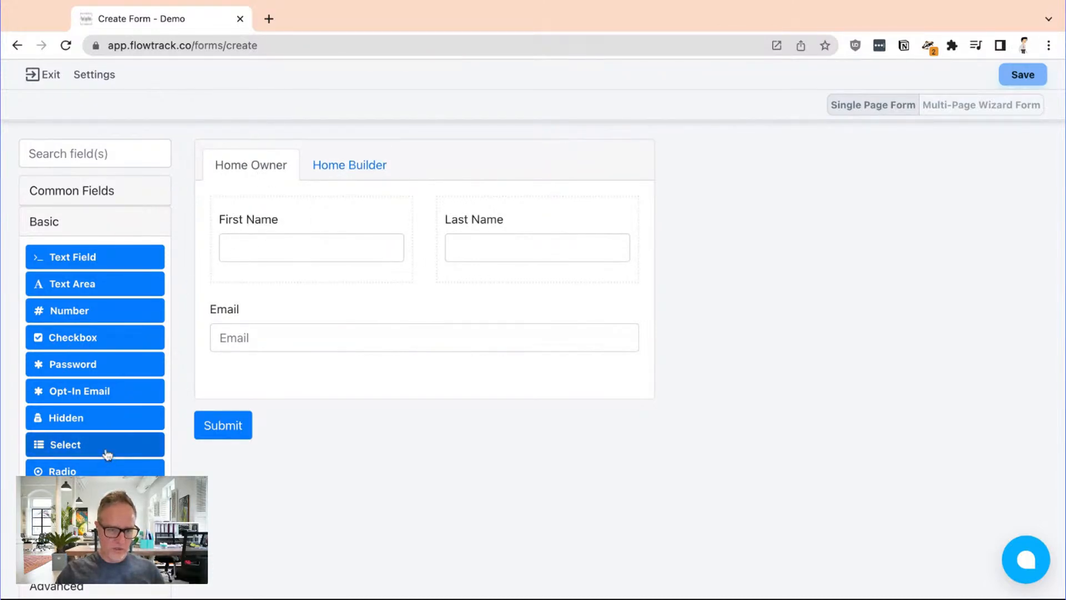
{"action": "left_click_drag", "start_coordinate": [105, 470], "coordinate": [344, 413]}
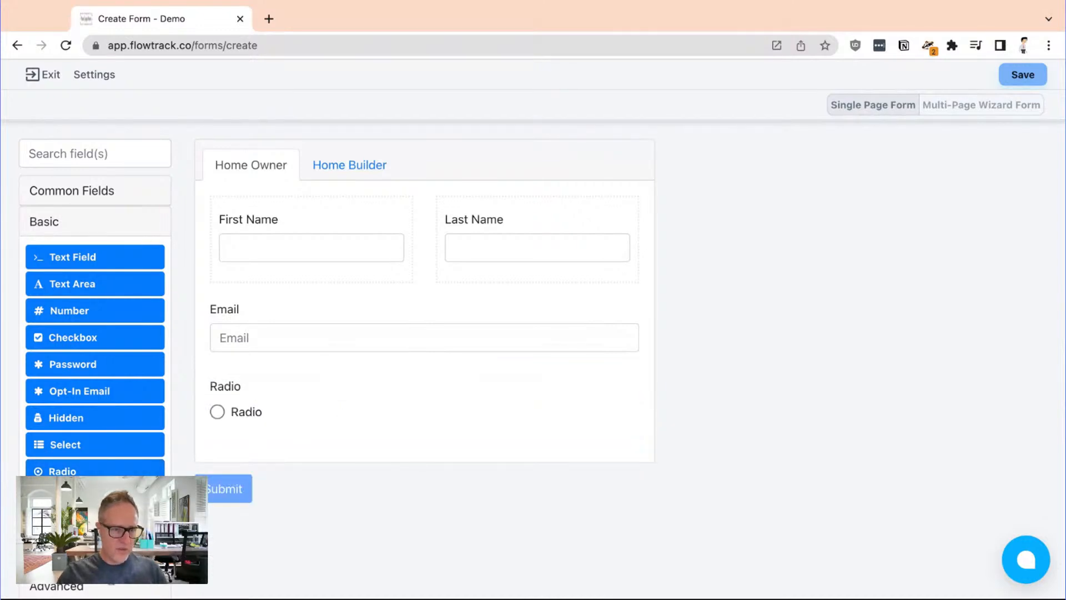
Add a Survey field to the end of the Home Owner tab and remove the Radio field
{"action": "left_click", "coordinate": [111, 252]}
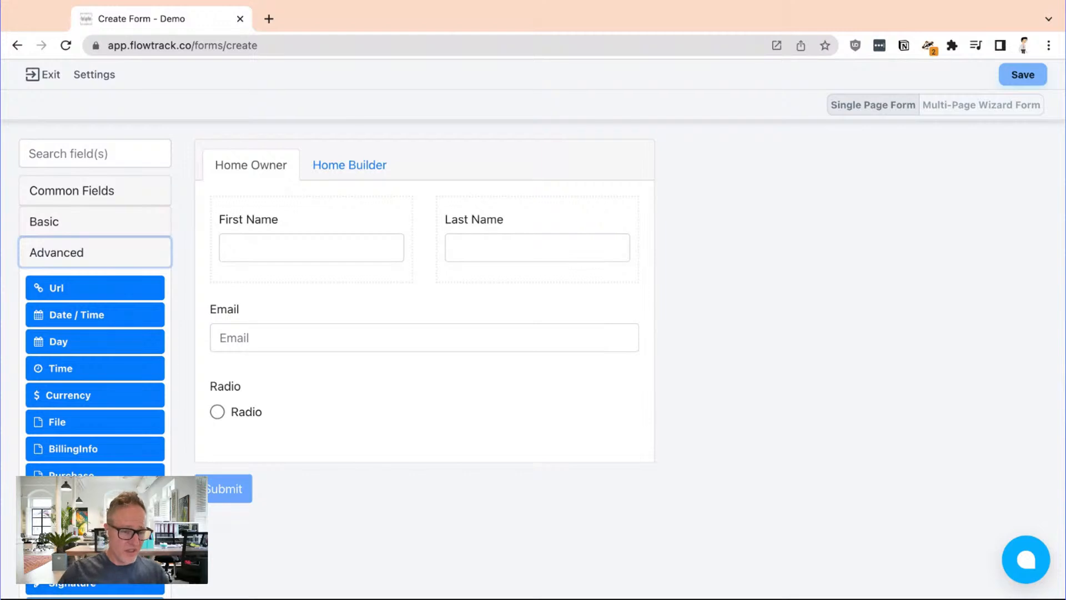
{"action": "left_click", "coordinate": [143, 189]}
{"action": "left_click", "coordinate": [126, 152]}
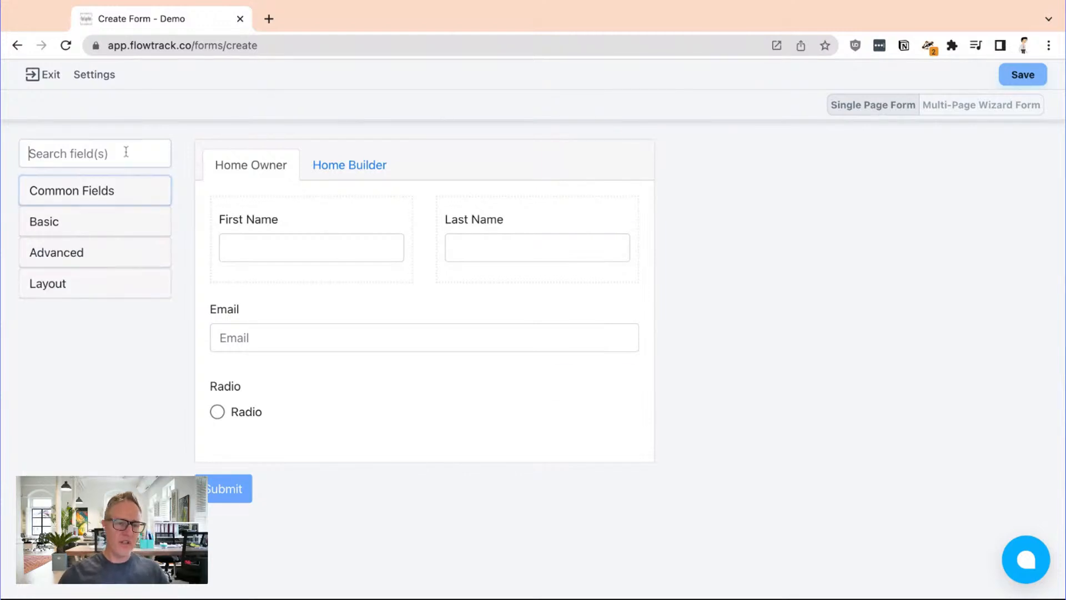
{"action": "type", "text": "sur"}
{"action": "left_click_drag", "start_coordinate": [120, 231], "coordinate": [472, 439]}
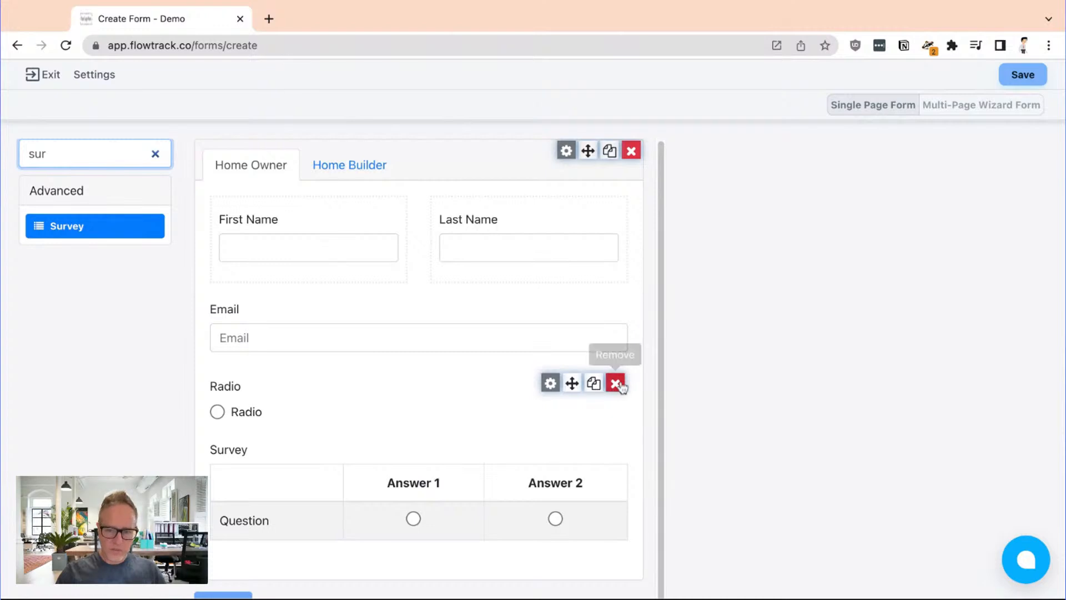
{"action": "left_click", "coordinate": [615, 383]}
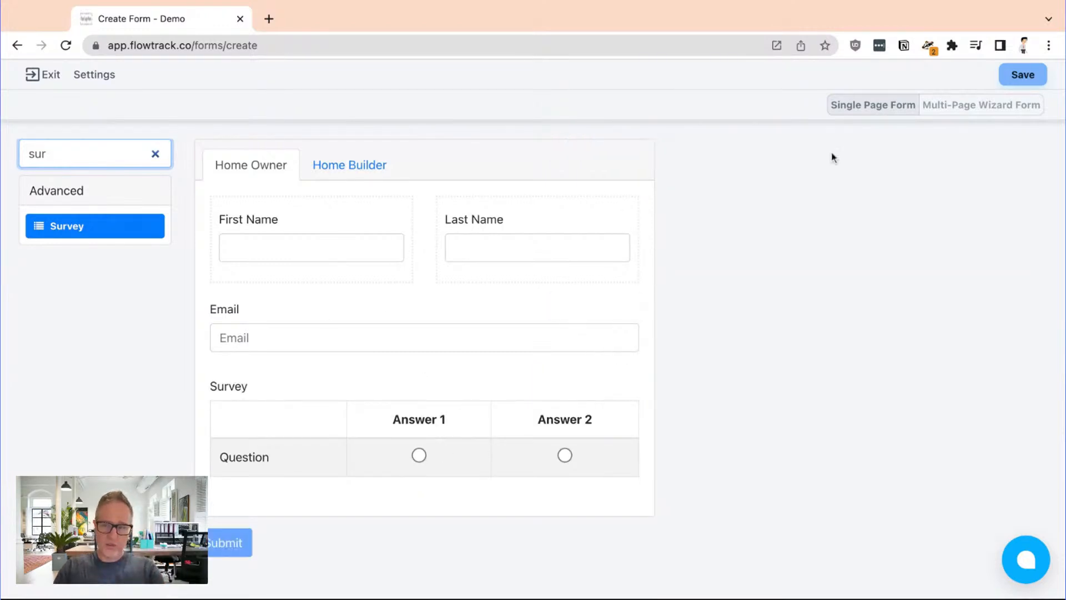
Save the form under the name "RE View", keeping the default version comment
{"action": "left_click", "coordinate": [1041, 75]}
{"action": "left_click", "coordinate": [550, 298]}
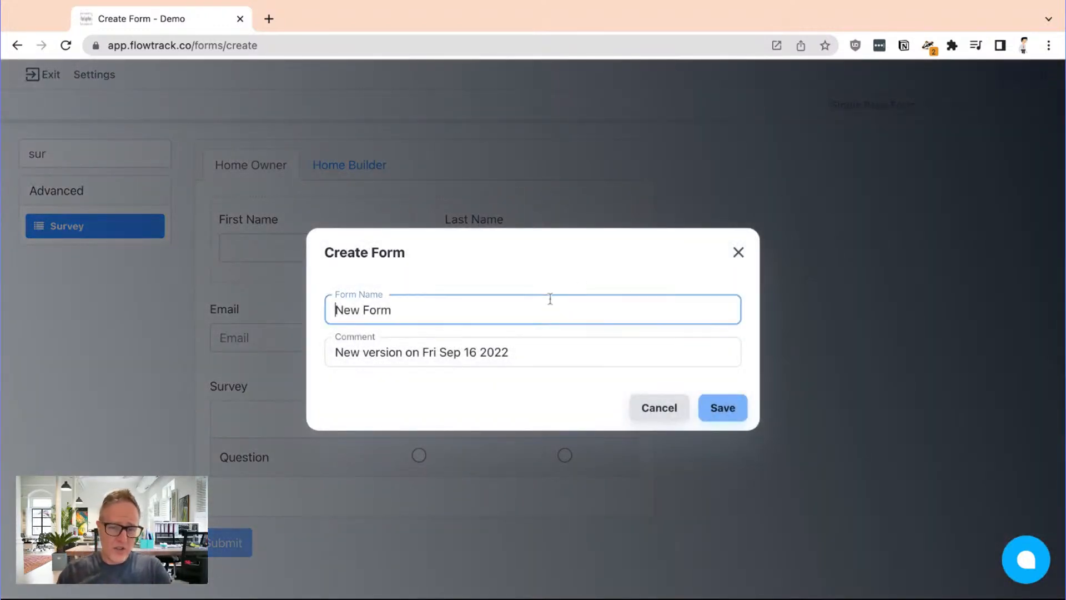
{"action": "key", "text": "super+a"}
{"action": "type", "text": "RE"}
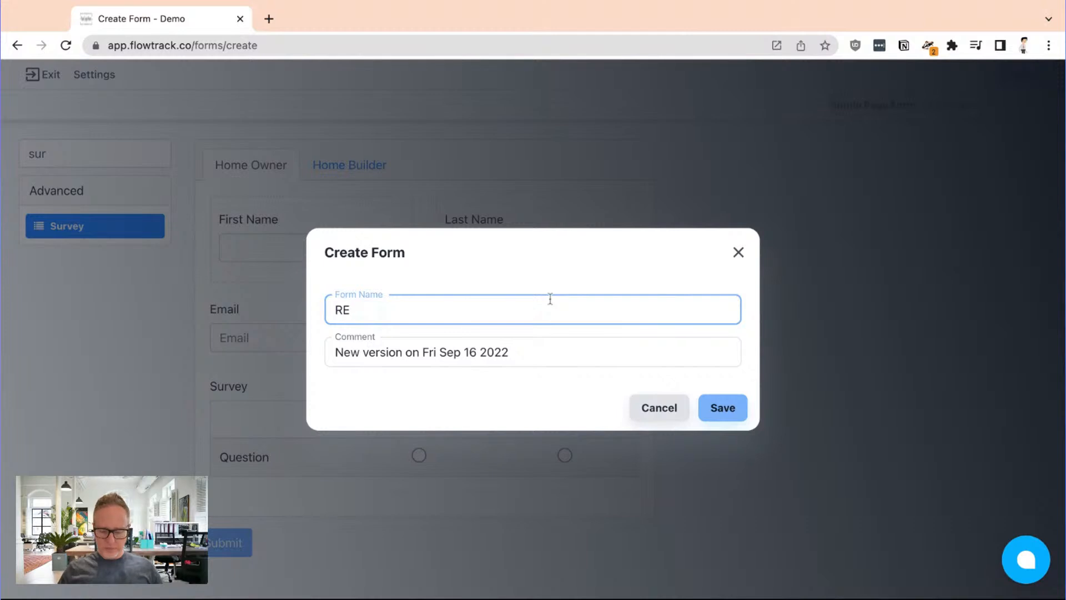
{"action": "type", "text": " Viude"}
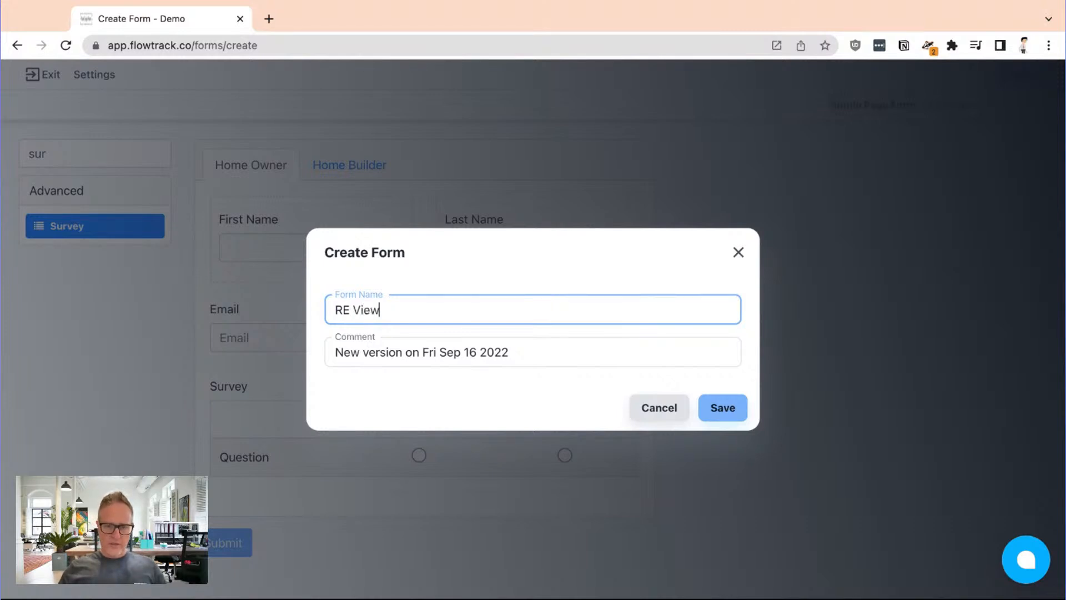
{"action": "key", "text": "Return"}
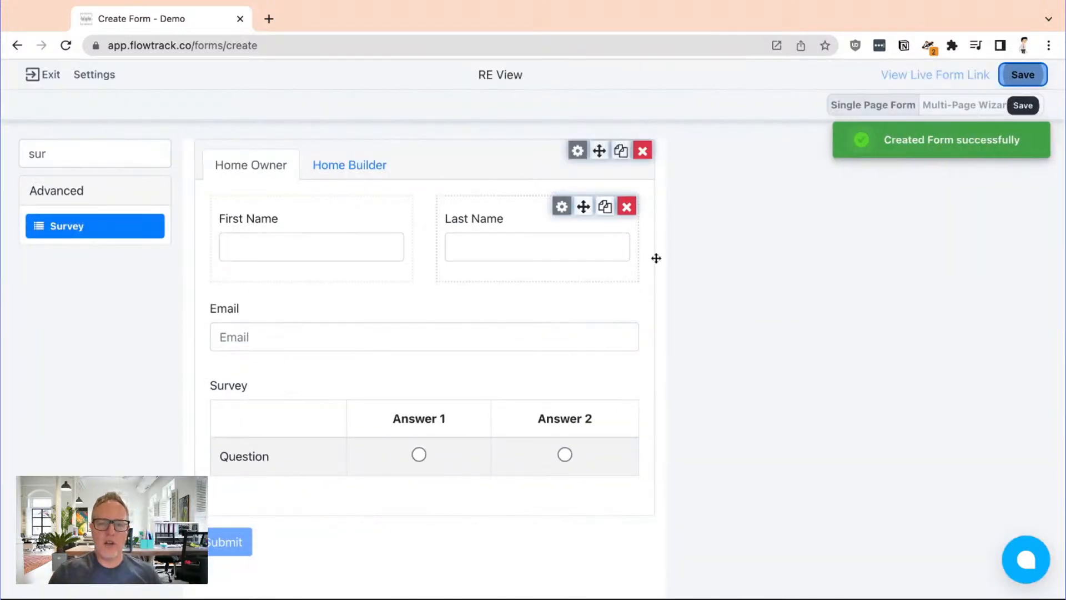
Open the live form, fill in the test contact's first name, last name and e-mail, and submit it
{"action": "left_click", "coordinate": [899, 75]}
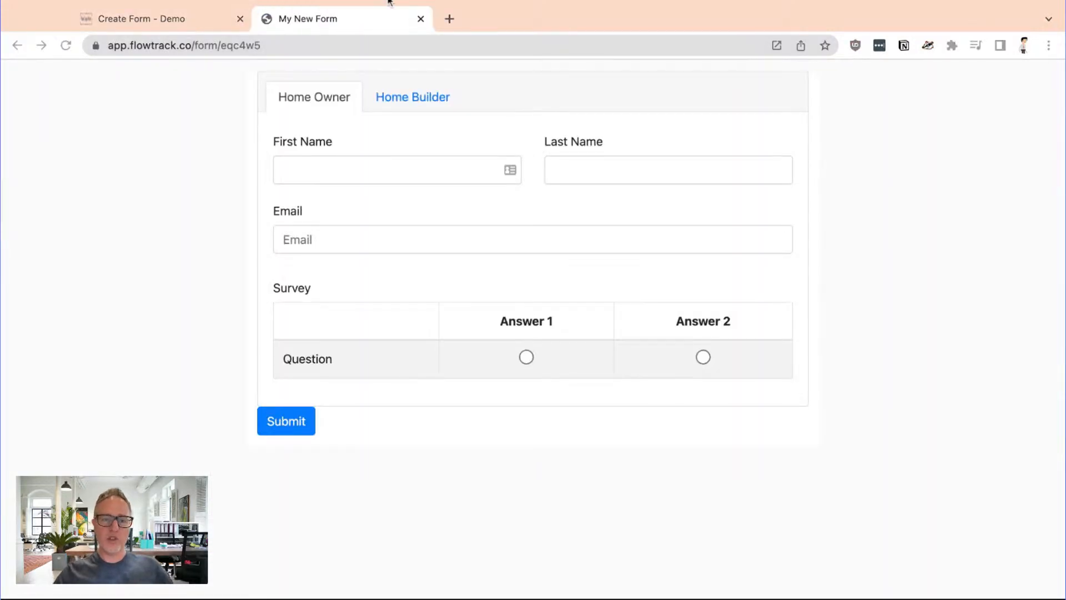
{"action": "left_click", "coordinate": [327, 164]}
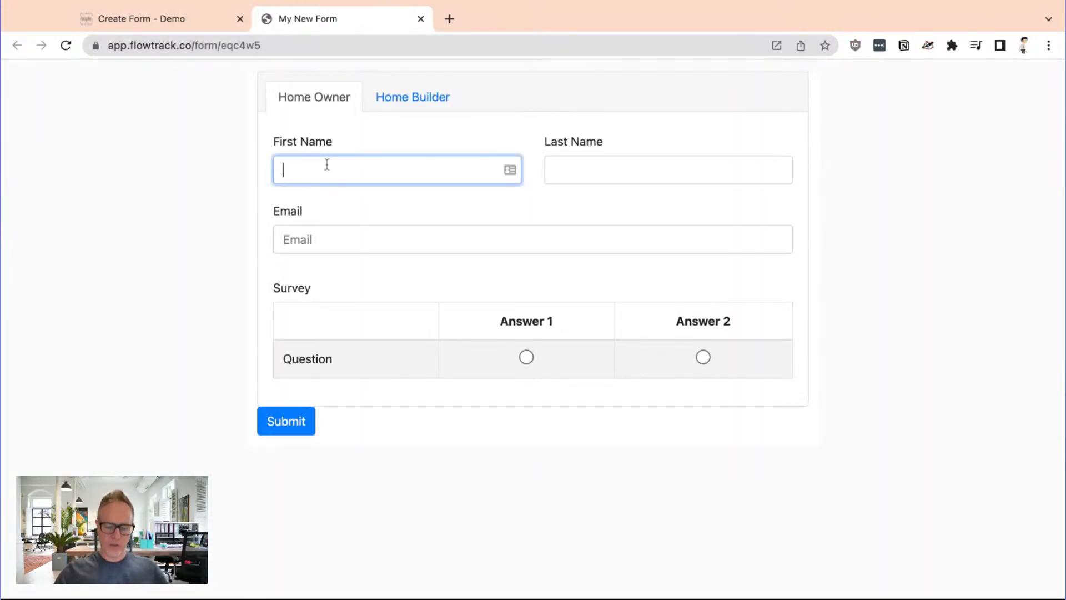
{"action": "type", "text": "Mike"}
{"action": "key", "text": "Tab"}
{"action": "type", "text": "Test"}
{"action": "key", "text": "Tab"}
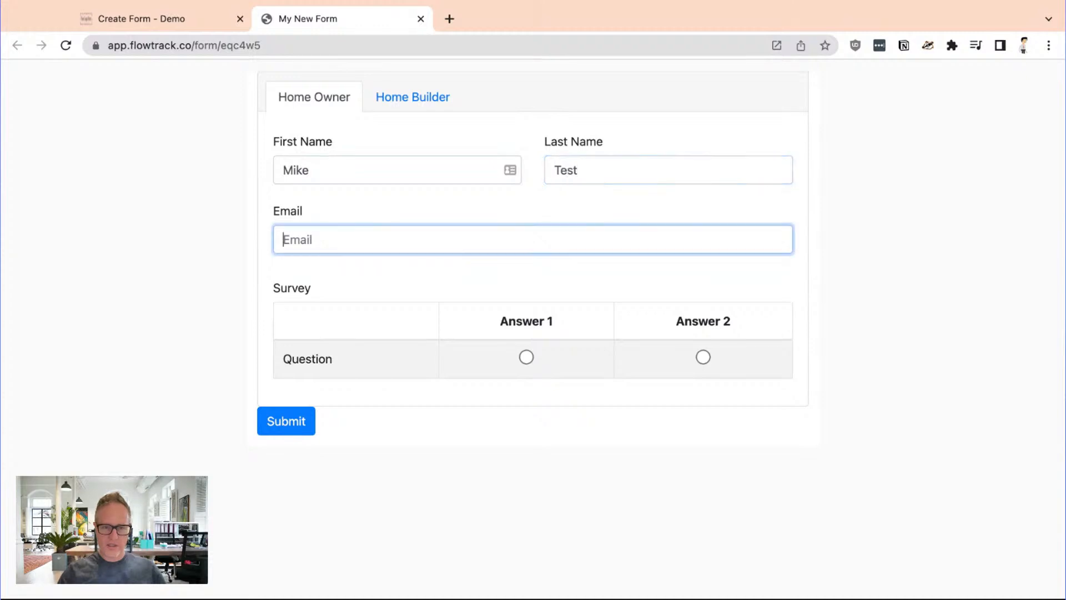
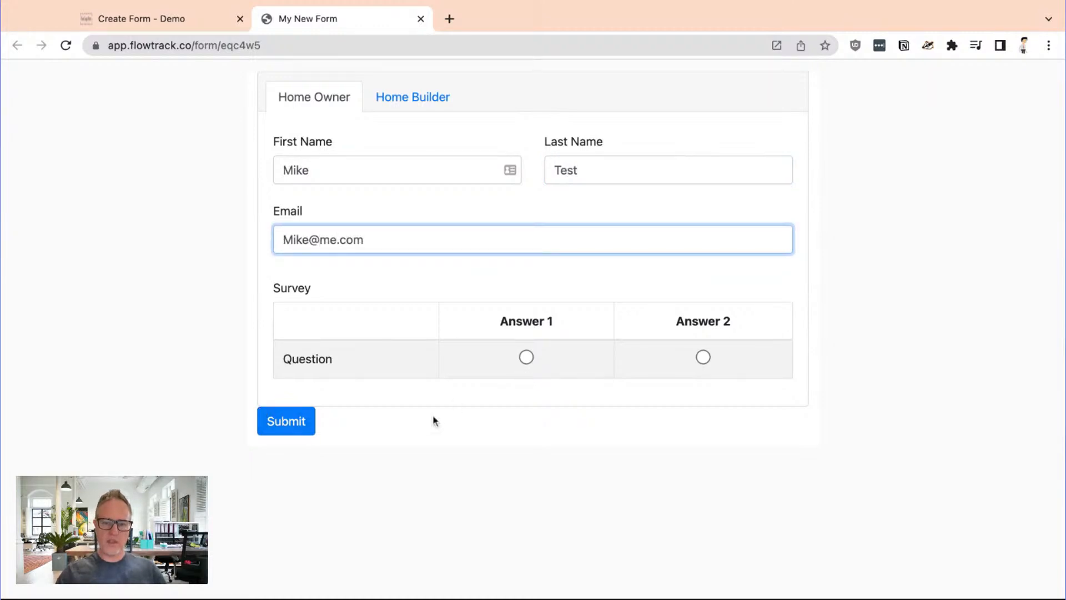
{"action": "left_click", "coordinate": [296, 425]}
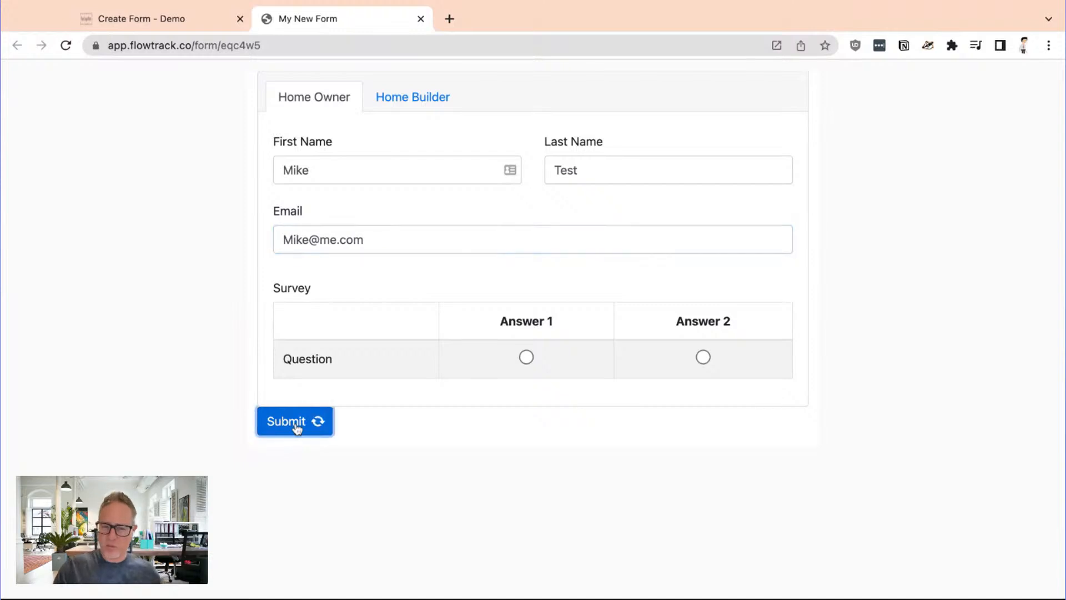
Return to the database, open the newest test contact's form submissions and view the RE View submission data
{"action": "left_click", "coordinate": [195, 22]}
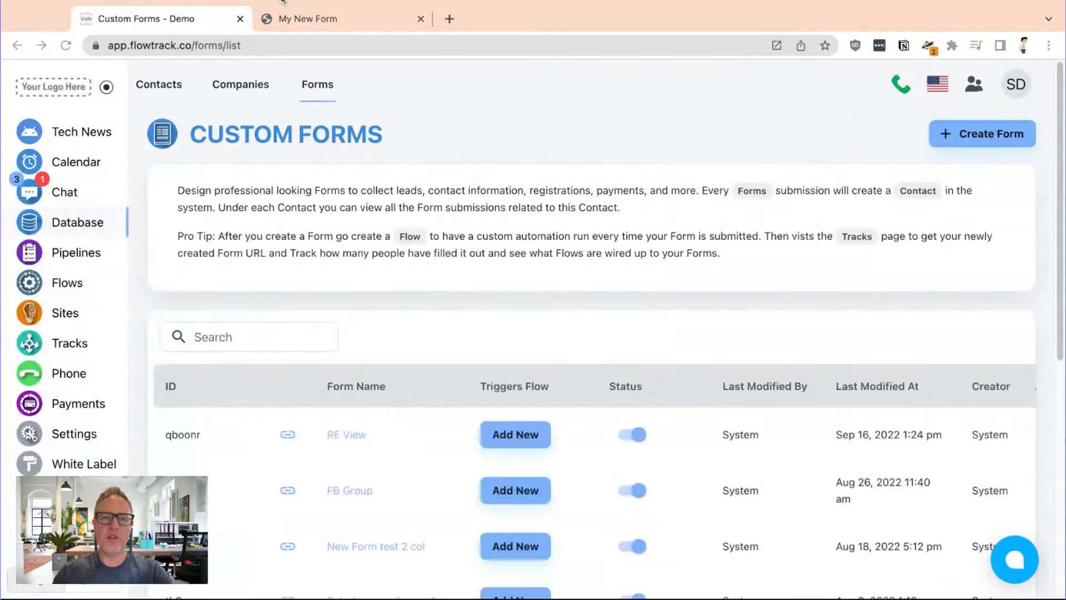
{"action": "left_click", "coordinate": [155, 193]}
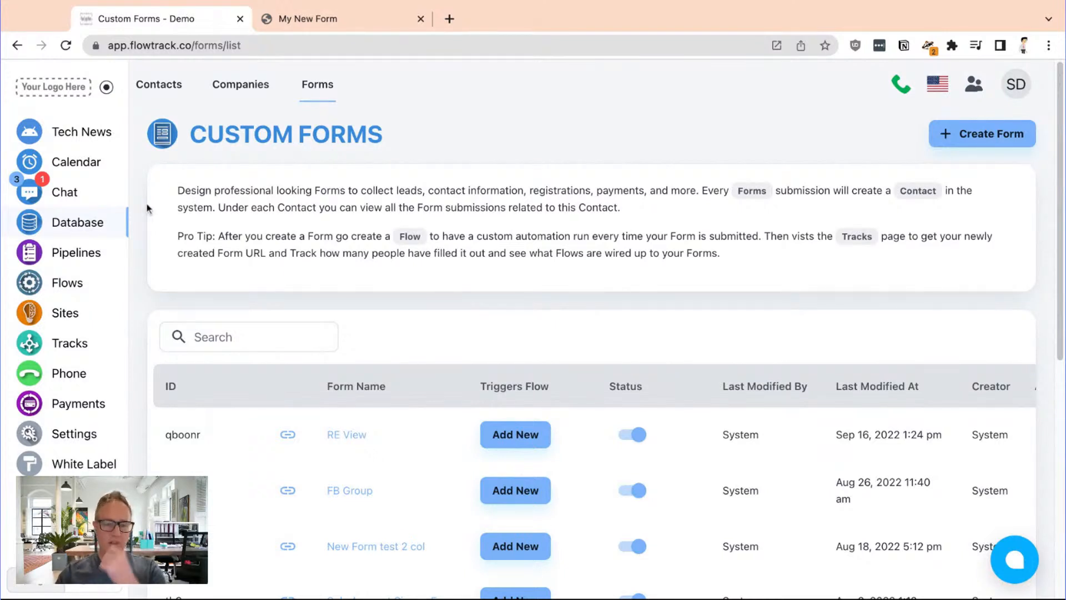
{"action": "left_click", "coordinate": [57, 227]}
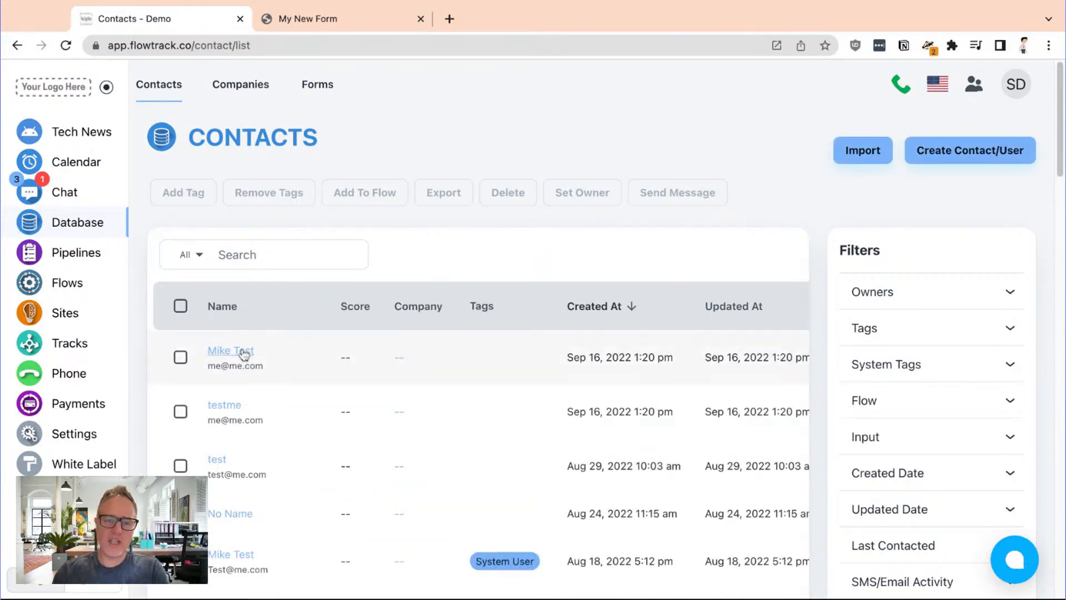
{"action": "left_click", "coordinate": [240, 350]}
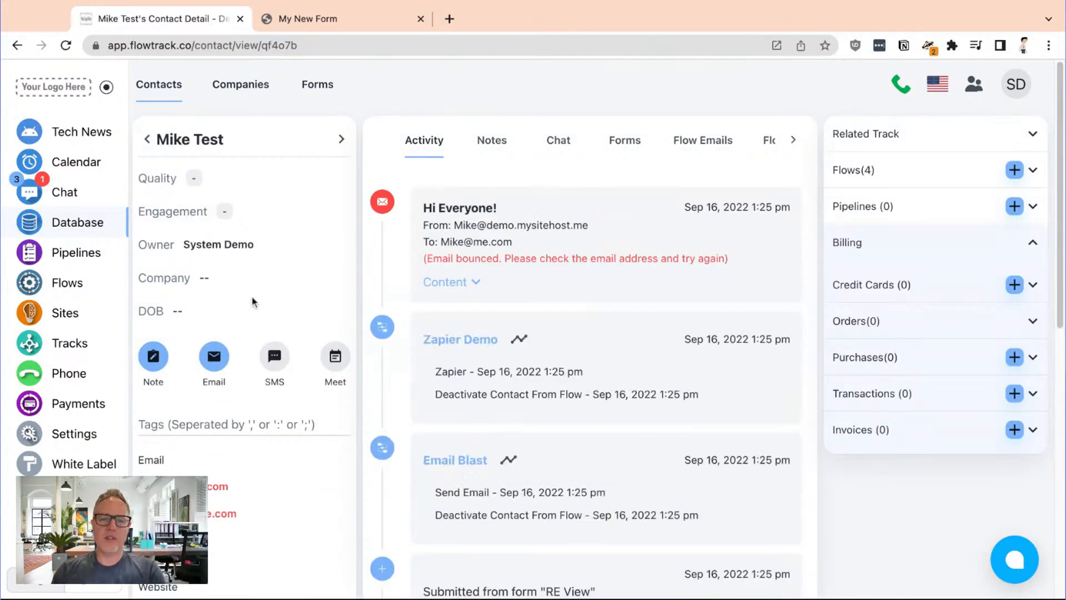
{"action": "left_click", "coordinate": [625, 142]}
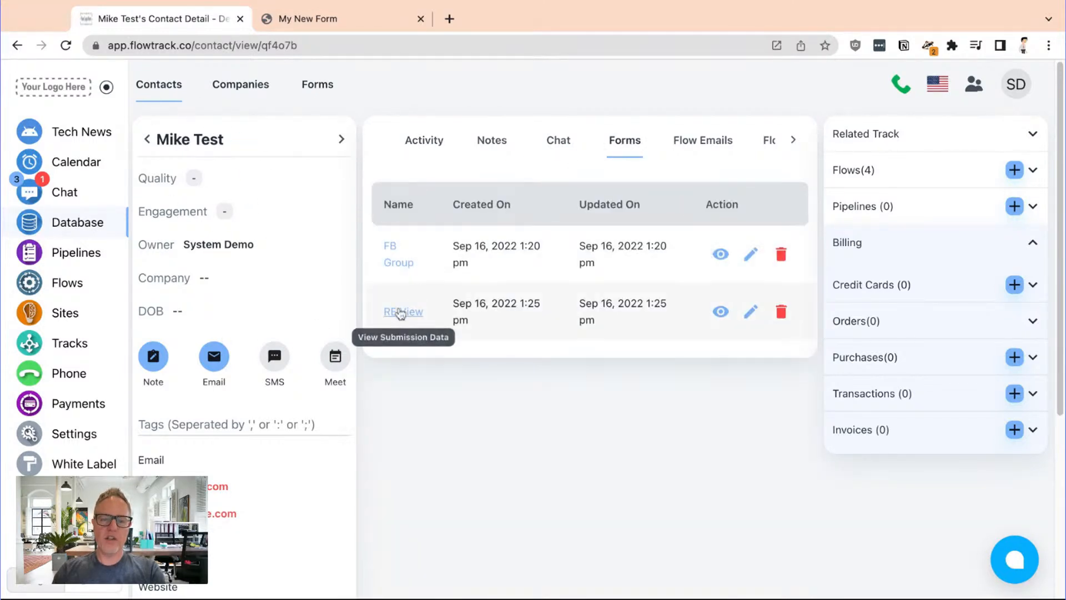
{"action": "left_click", "coordinate": [400, 313]}
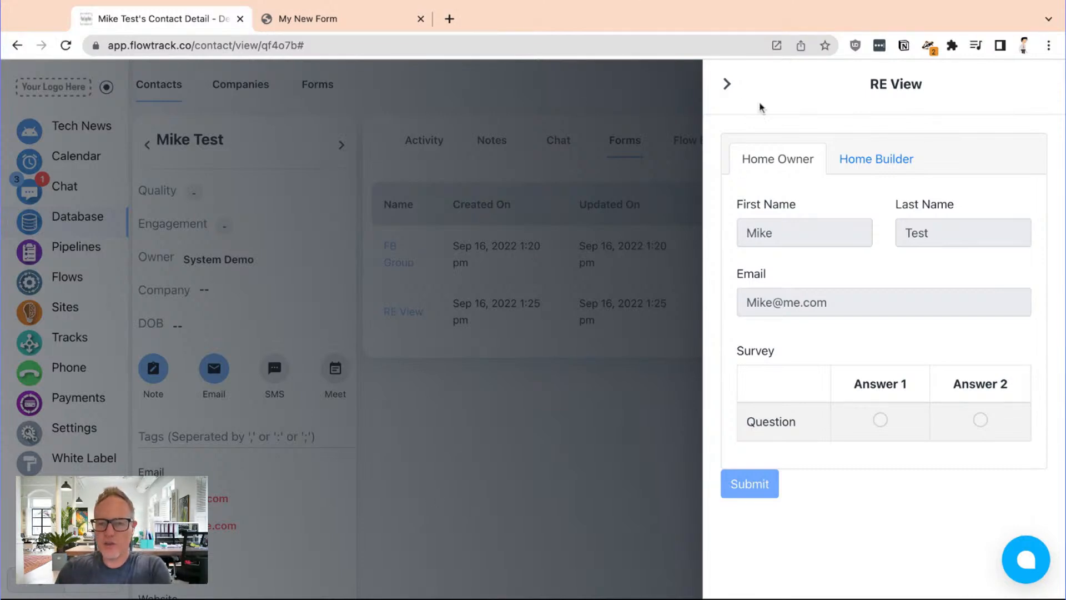
{"action": "left_click", "coordinate": [728, 86]}
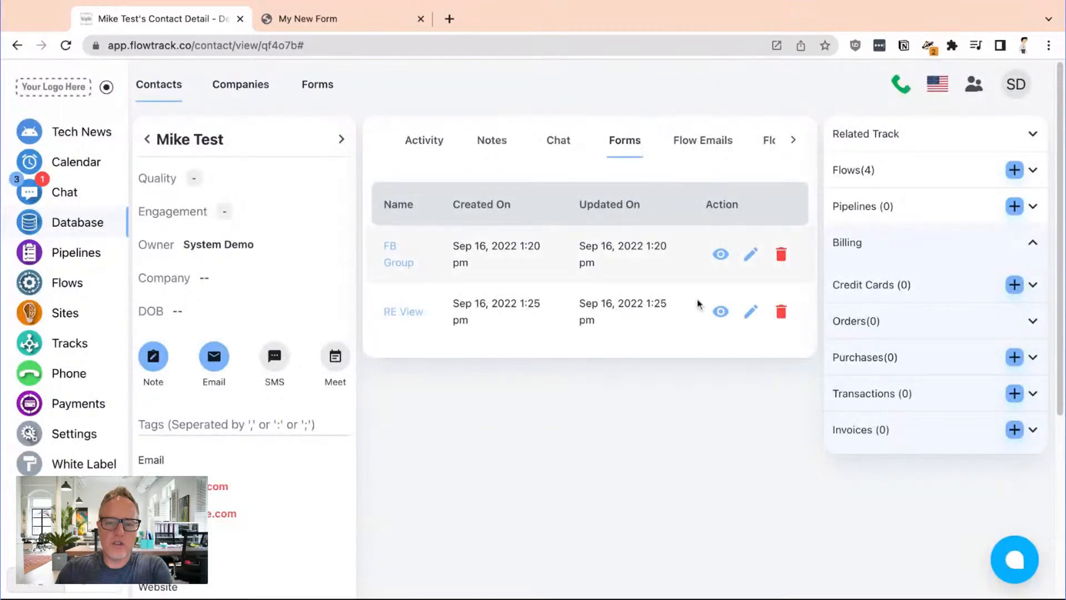
Edit the RE View submission's Home Builder data with Baths 2, Bedrooms 4 and the text "Great home!", and submit it
{"action": "left_click", "coordinate": [753, 312]}
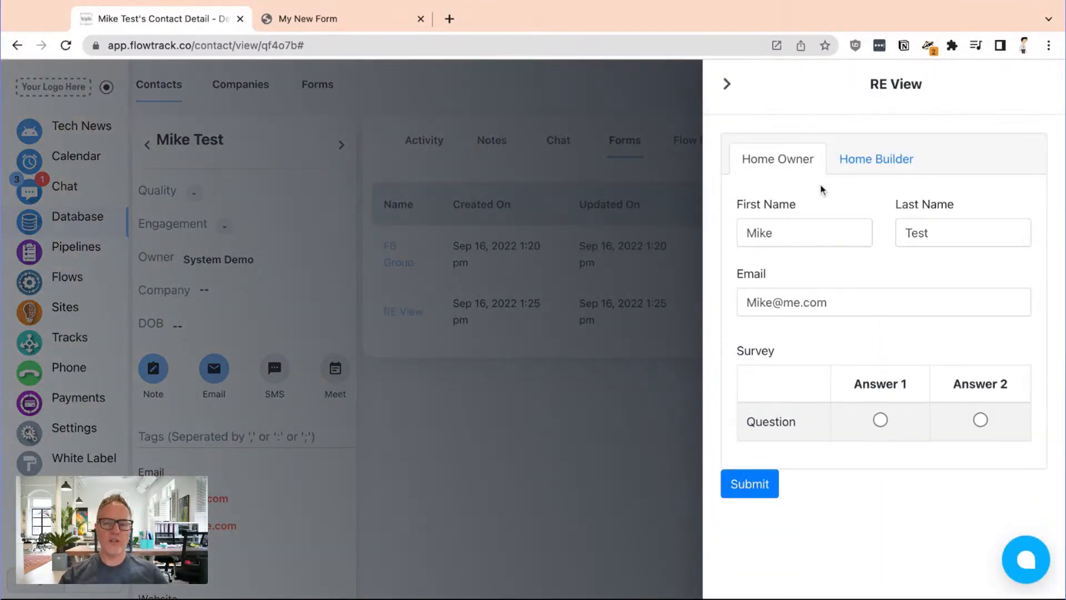
{"action": "left_click", "coordinate": [879, 161]}
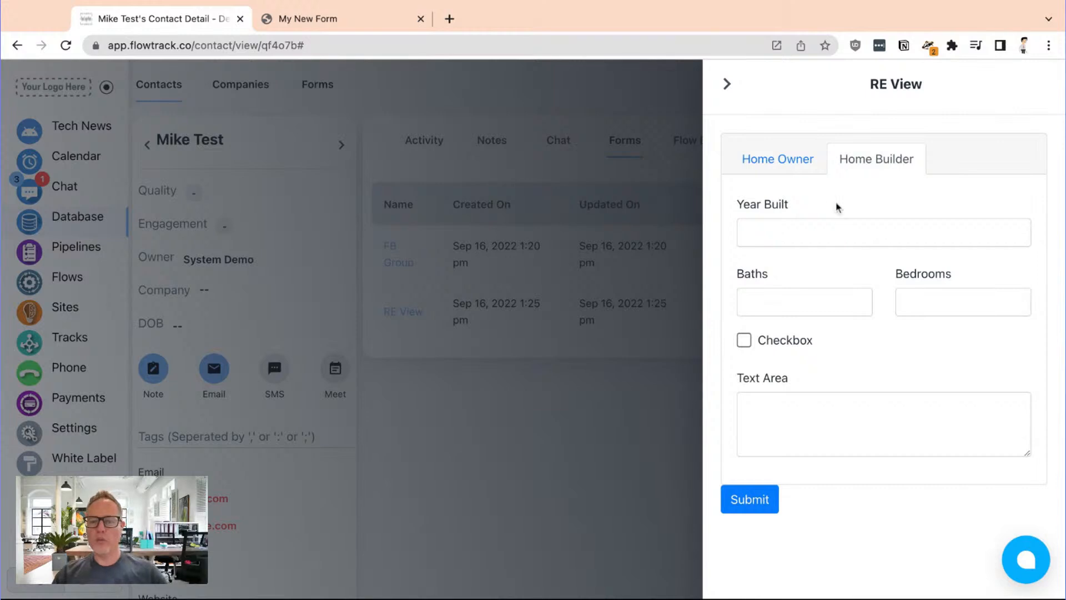
{"action": "left_click", "coordinate": [776, 304]}
{"action": "type", "text": "2"}
{"action": "left_click", "coordinate": [942, 303]}
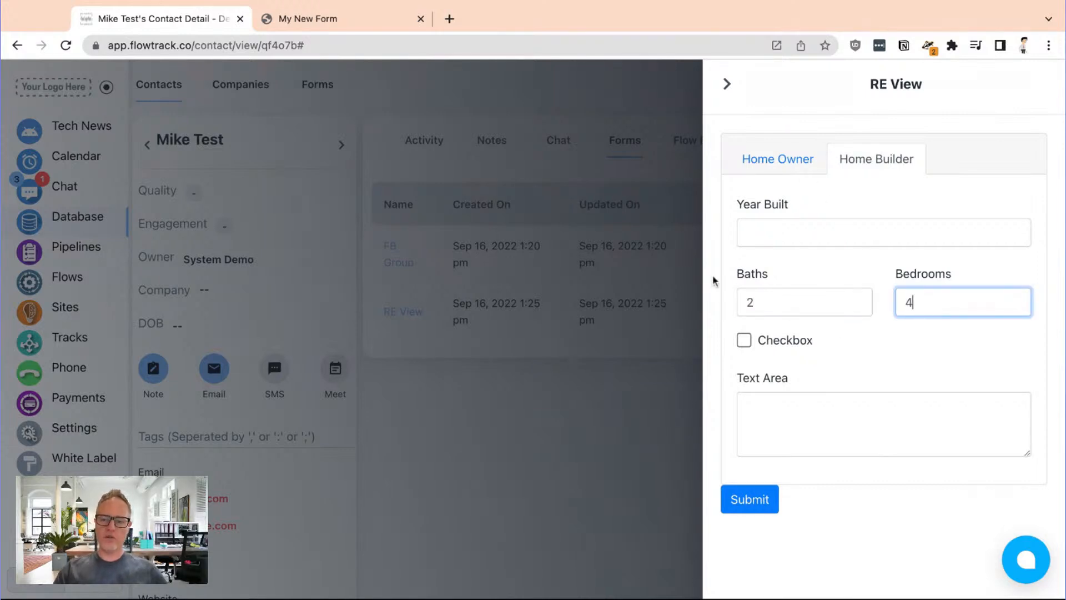
{"action": "left_click", "coordinate": [759, 397]}
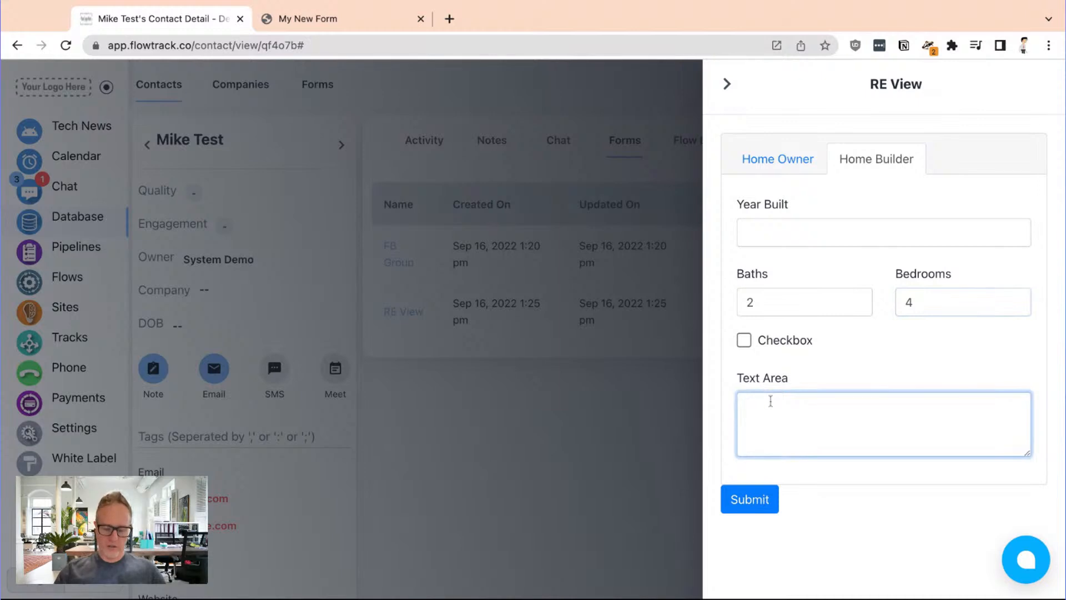
{"action": "type", "text": "ome!"}
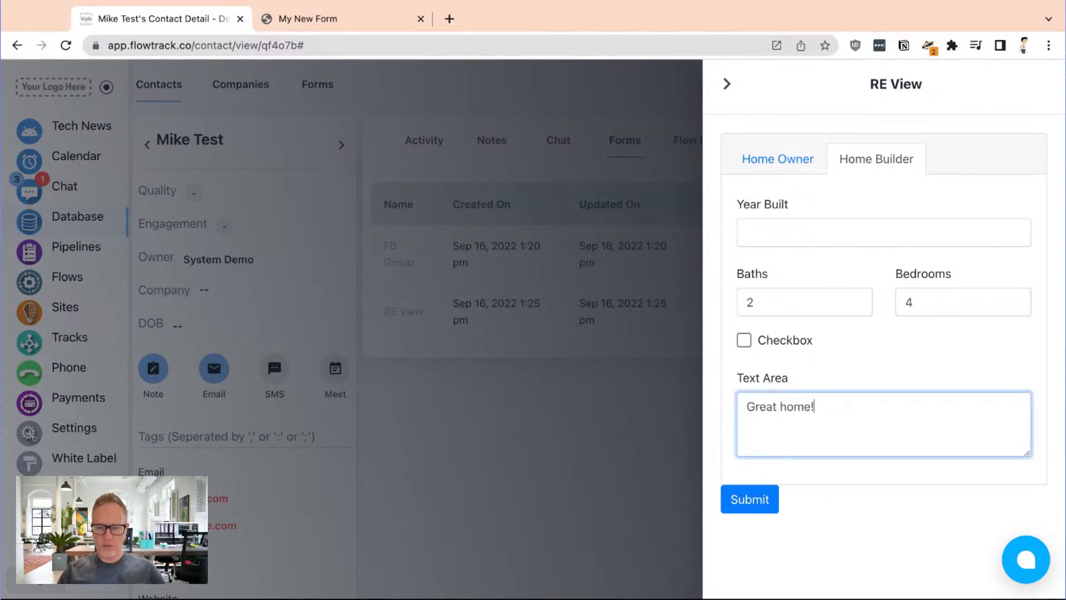
{"action": "left_click", "coordinate": [758, 502]}
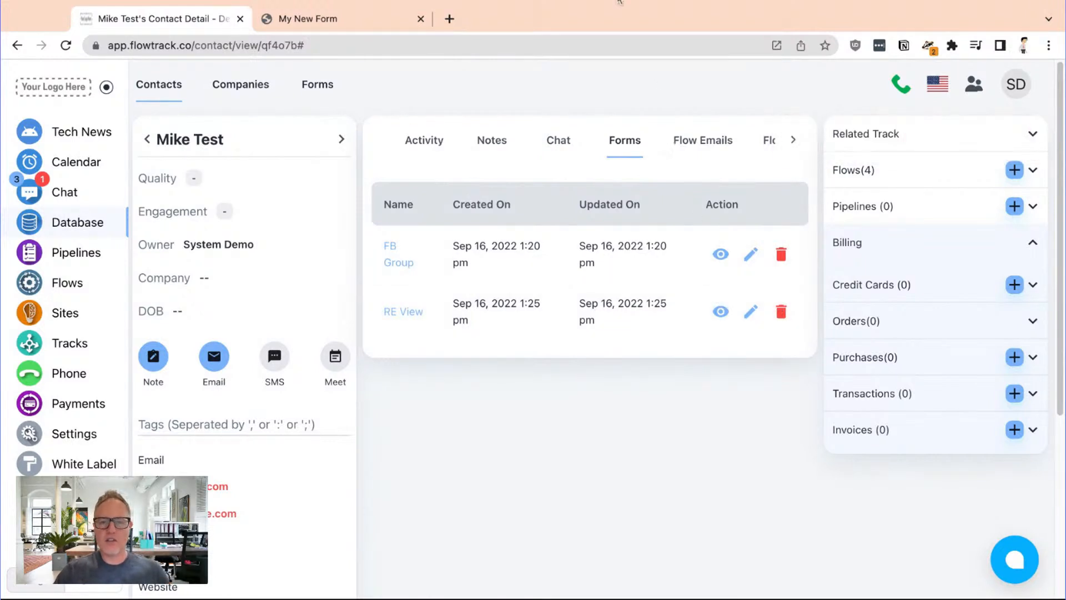
Review the Home Builder data of the RE View submission and the contact's FB Group submission in edit mode
{"action": "left_click", "coordinate": [669, 500]}
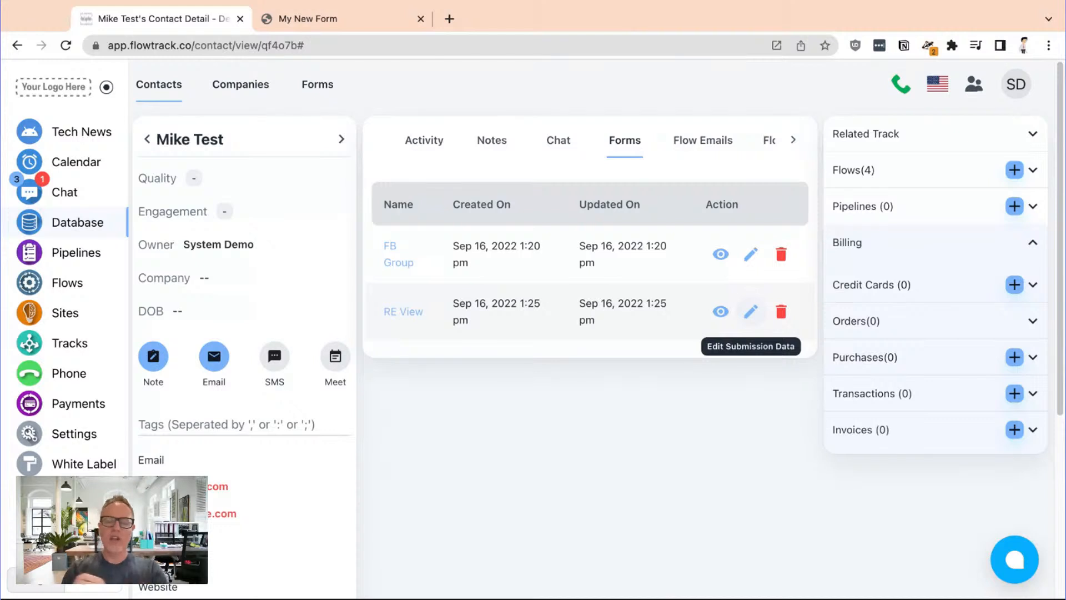
{"action": "left_click", "coordinate": [747, 315]}
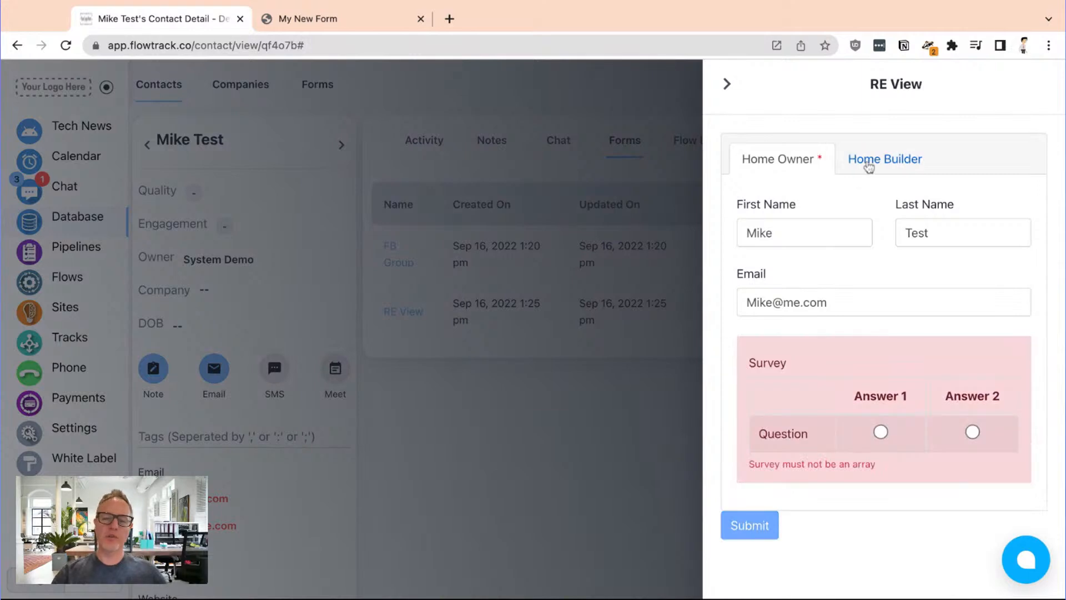
{"action": "left_click", "coordinate": [867, 163]}
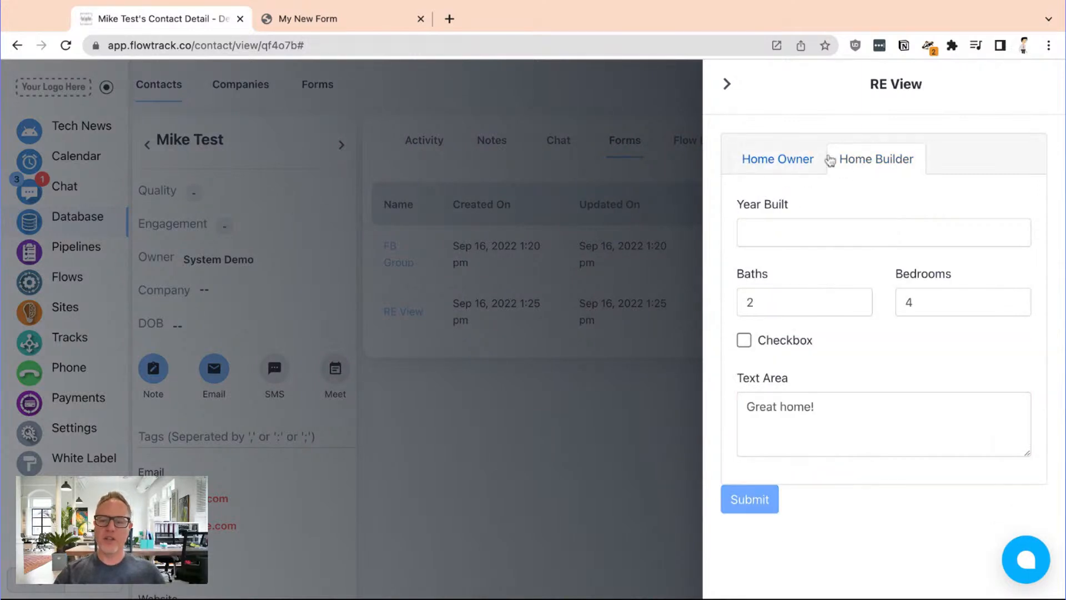
{"action": "left_click", "coordinate": [728, 86]}
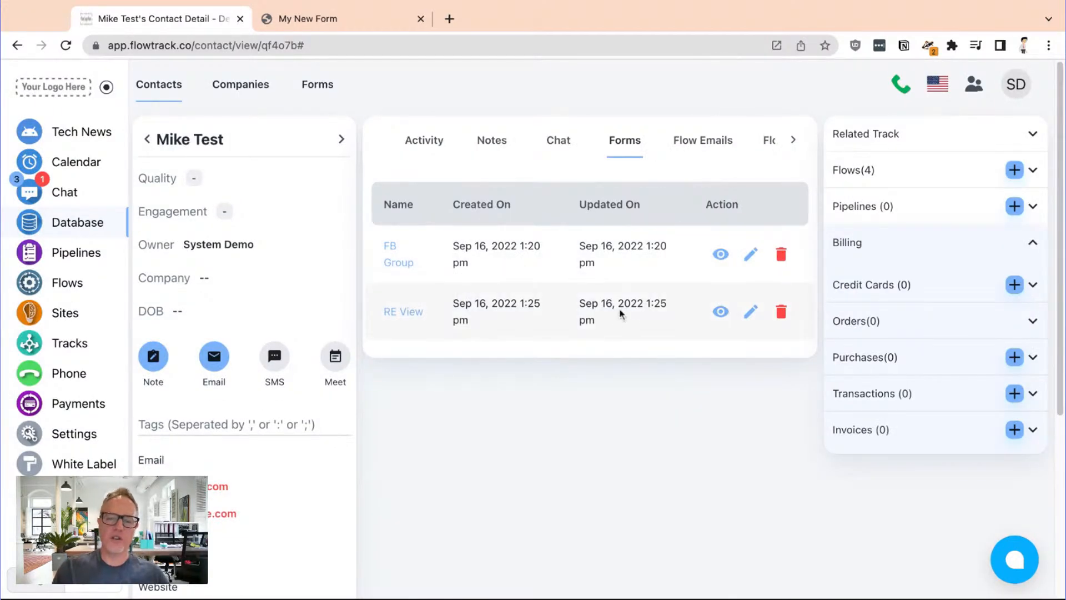
{"action": "left_click", "coordinate": [750, 254]}
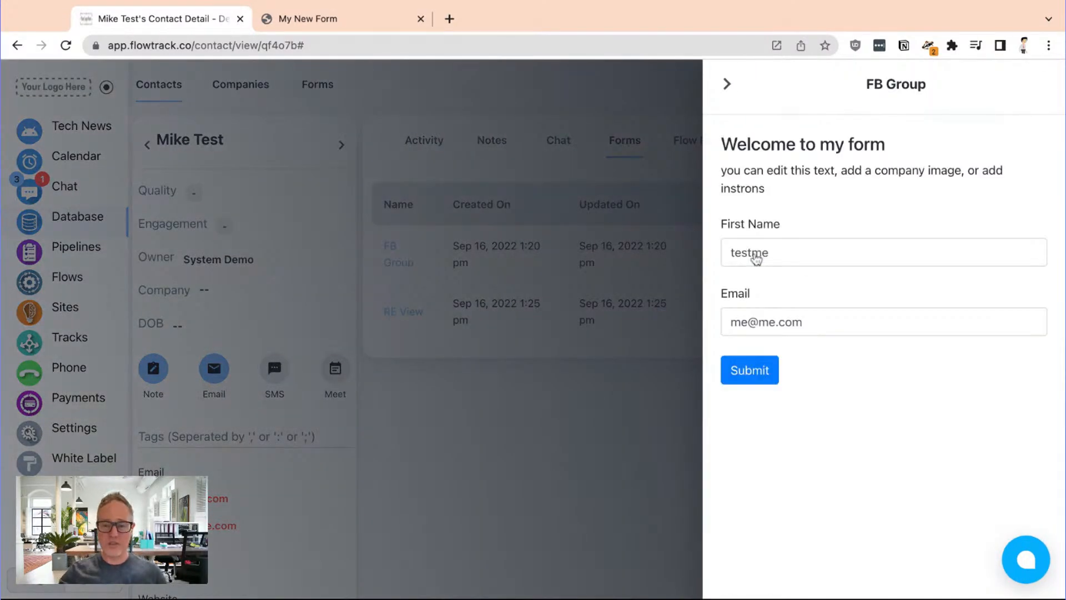
{"action": "left_click", "coordinate": [727, 84]}
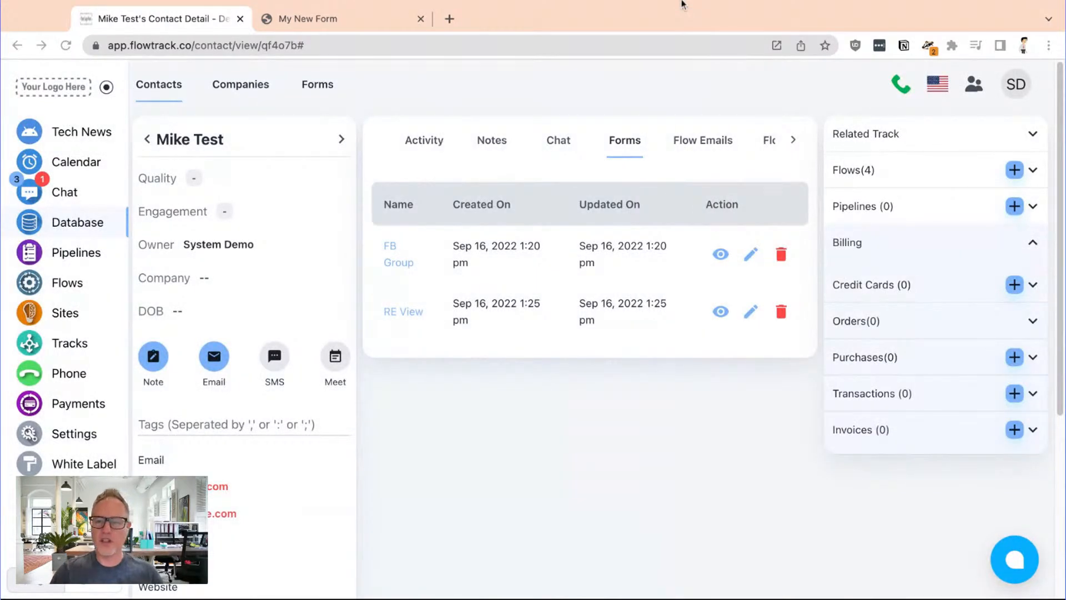
{"action": "left_click", "coordinate": [481, 519]}
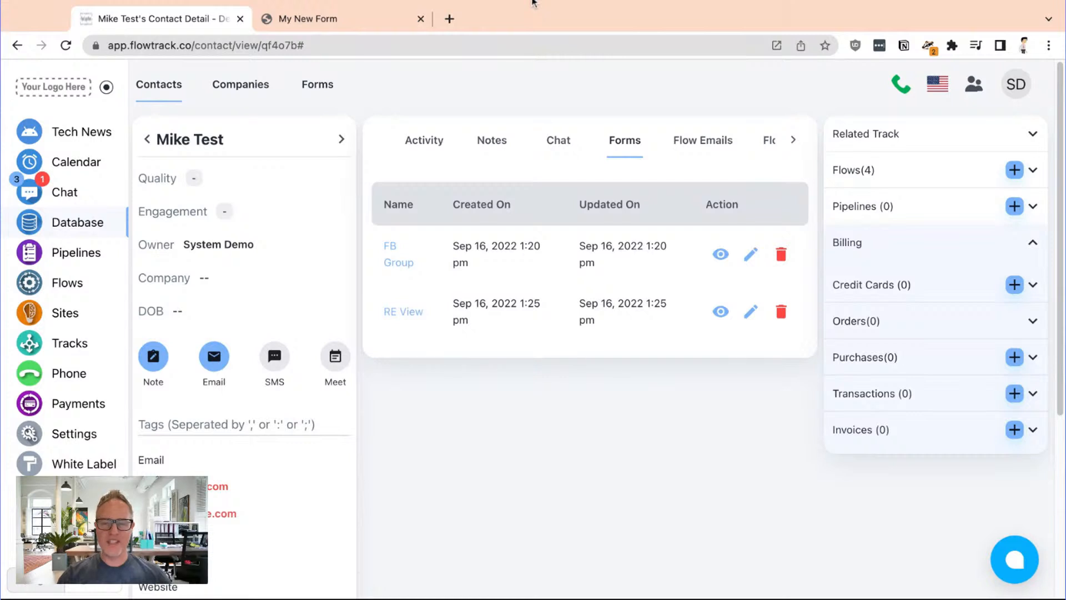
{"action": "left_click", "coordinate": [533, 2]}
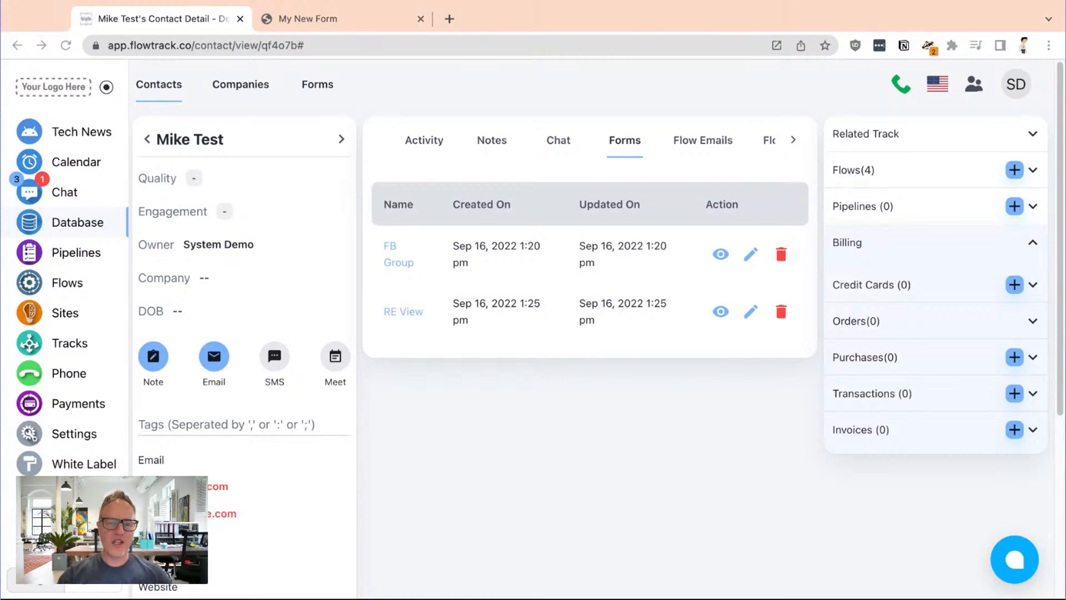
{"action": "left_click", "coordinate": [365, 517]}
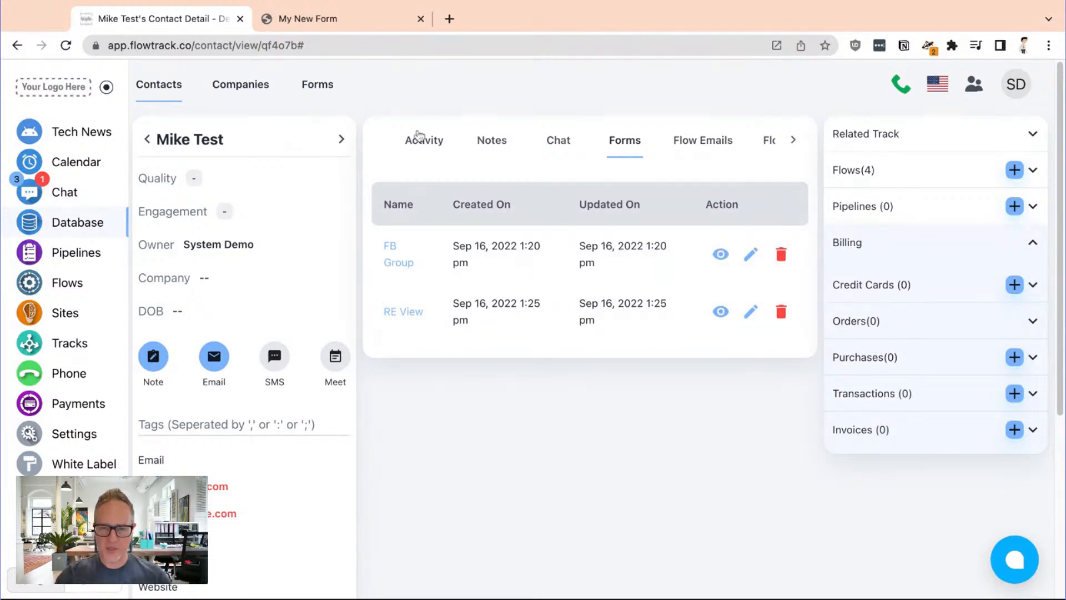
{"action": "left_click", "coordinate": [594, 3]}
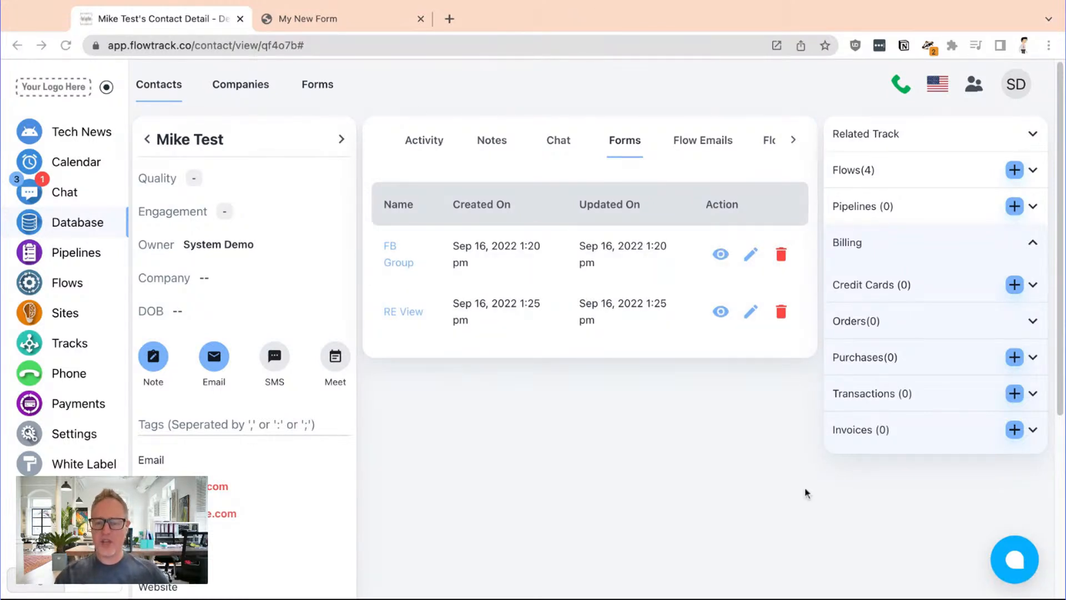
{"action": "left_click", "coordinate": [809, 505]}
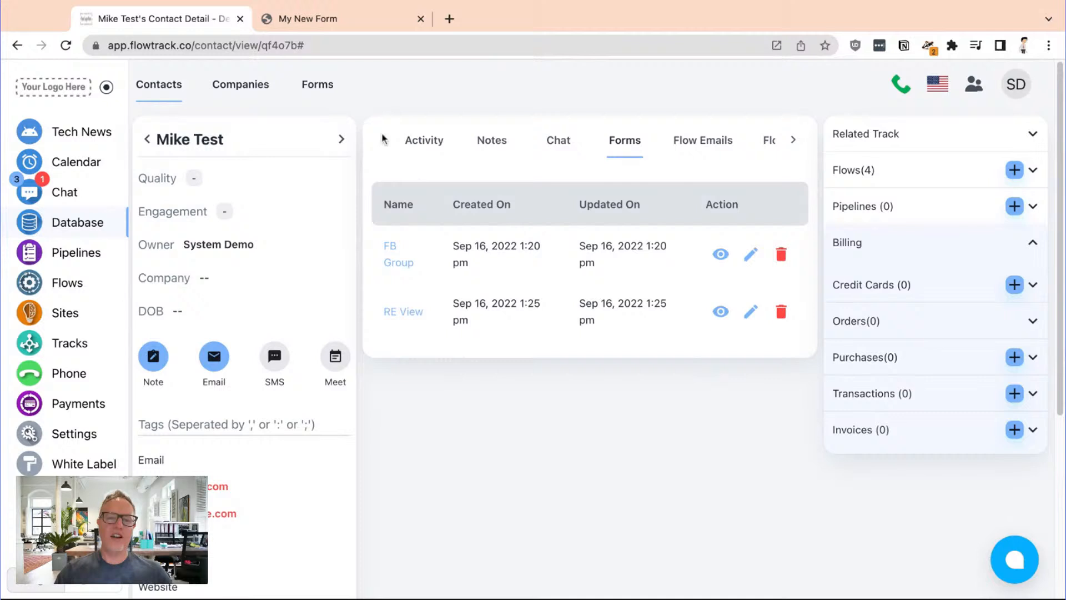
Open the RE View form from the custom forms list and examine the fields of its Home Owner and Home Builder sections
{"action": "left_click", "coordinate": [332, 88]}
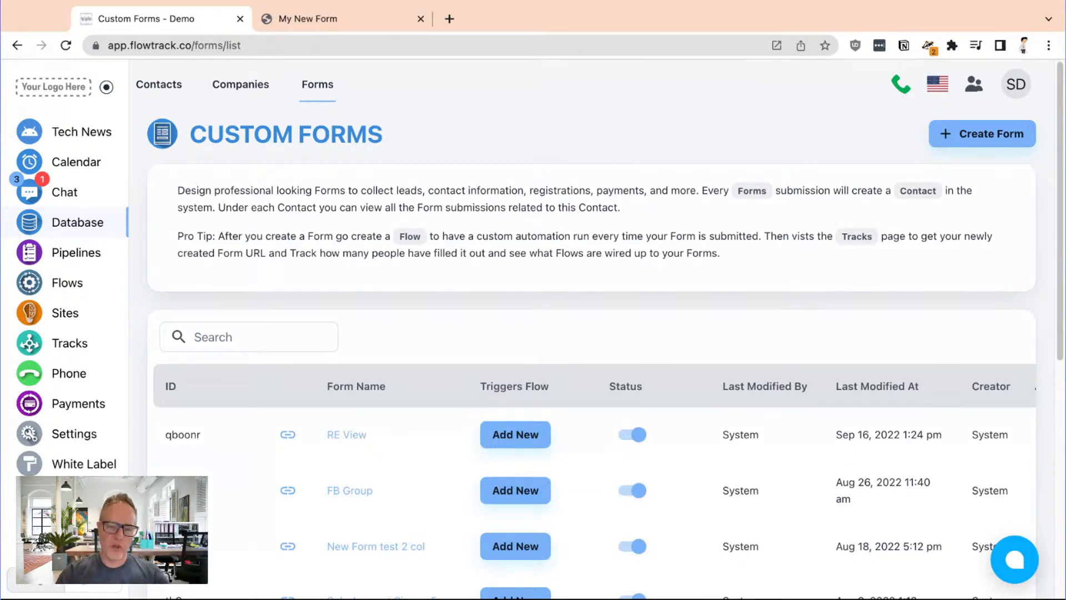
{"action": "left_click", "coordinate": [340, 444]}
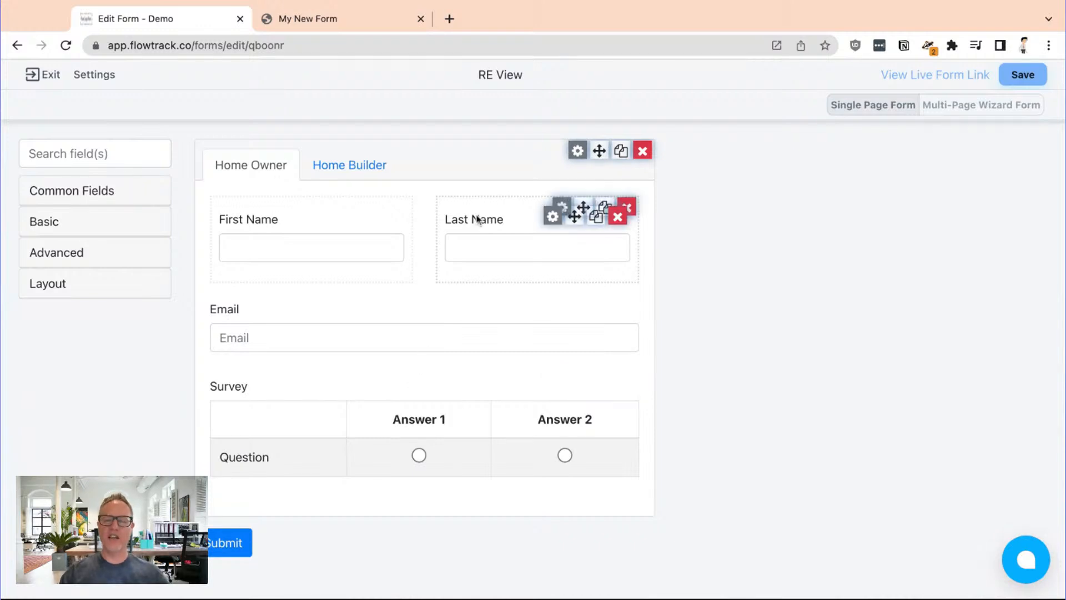
{"action": "left_click", "coordinate": [376, 176]}
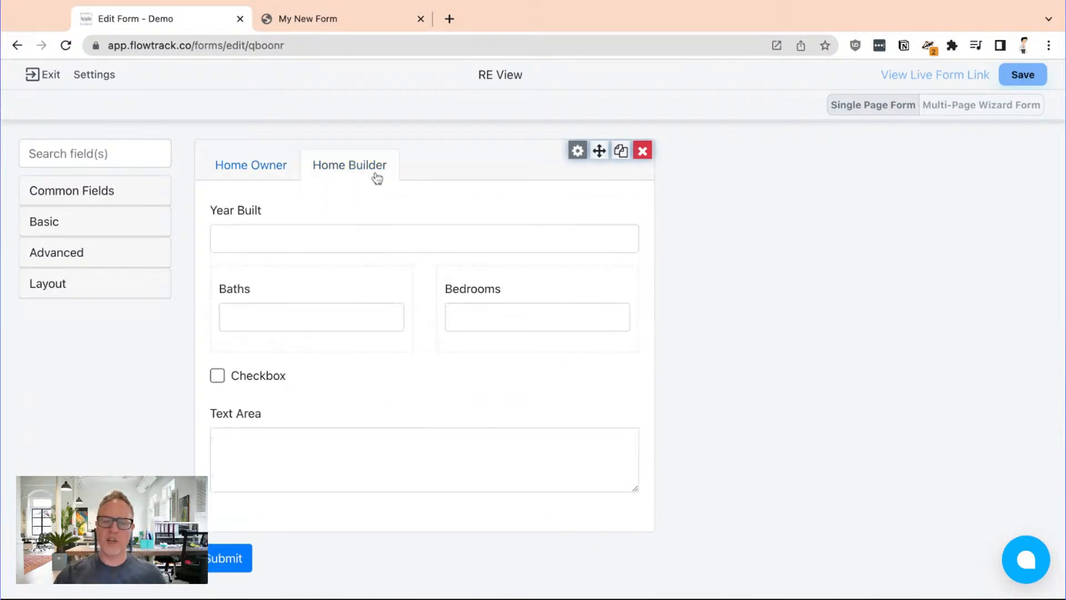
{"action": "left_click", "coordinate": [250, 166]}
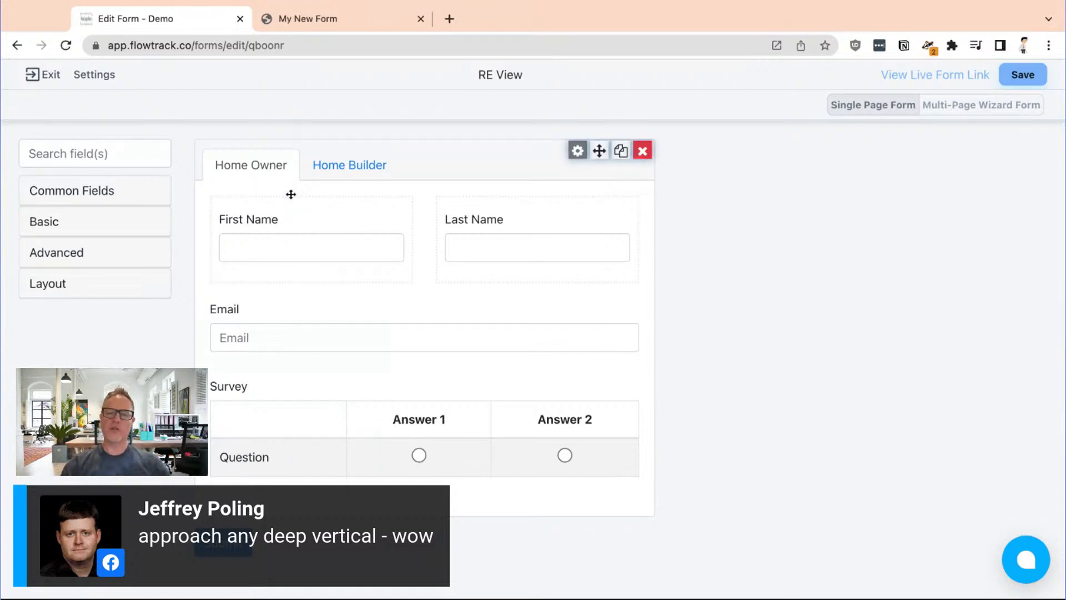
{"action": "left_click", "coordinate": [330, 167]}
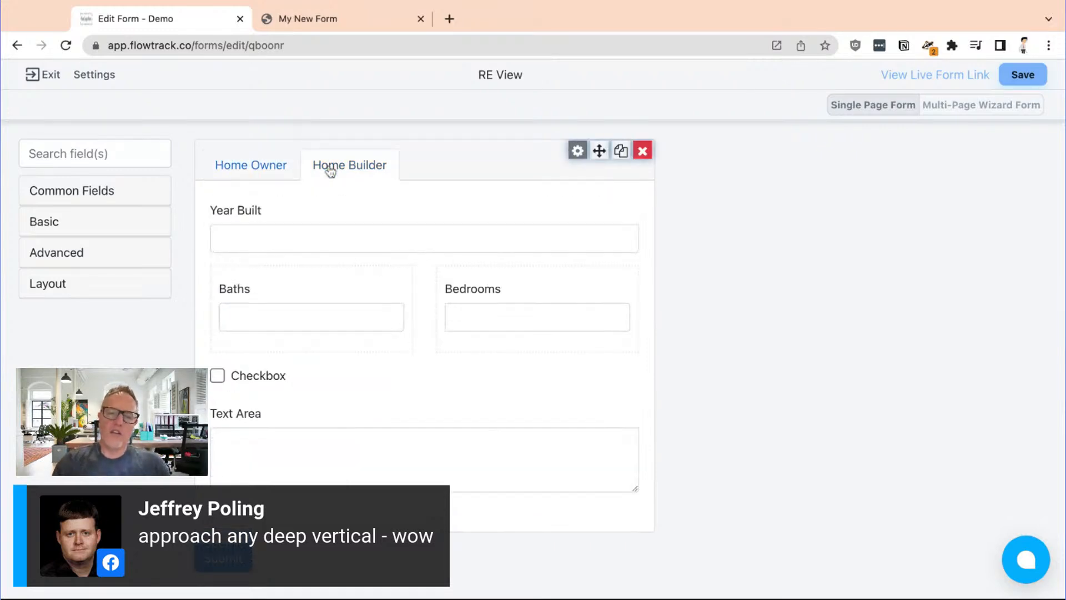
{"action": "left_click", "coordinate": [281, 169]}
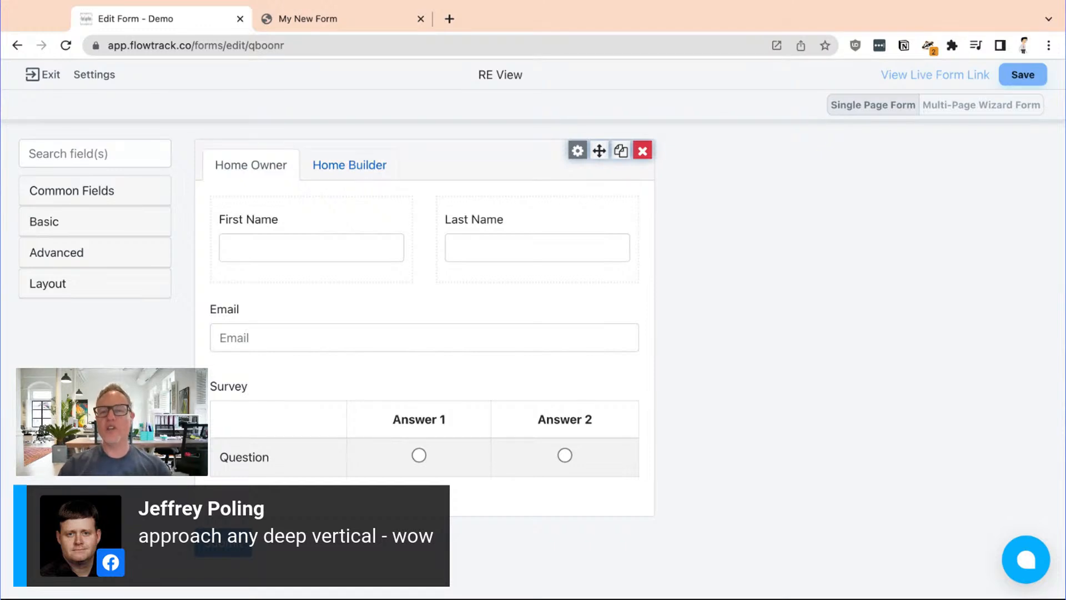
{"action": "left_click", "coordinate": [349, 165]}
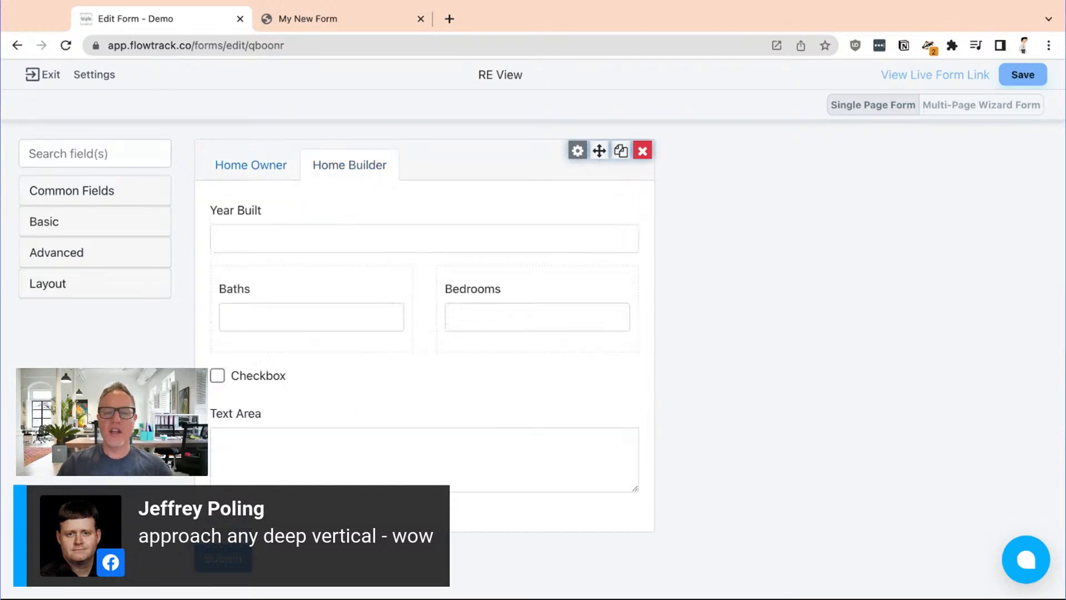
{"action": "left_click", "coordinate": [274, 171]}
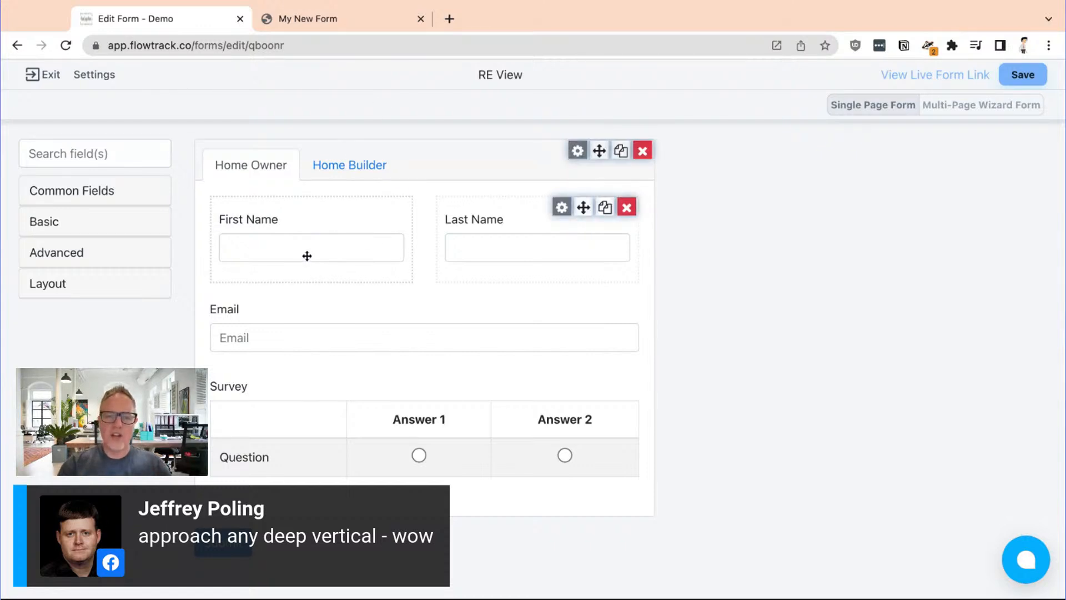
Look through the Layout, Advanced and Basic field types available for the form
{"action": "left_click", "coordinate": [98, 282]}
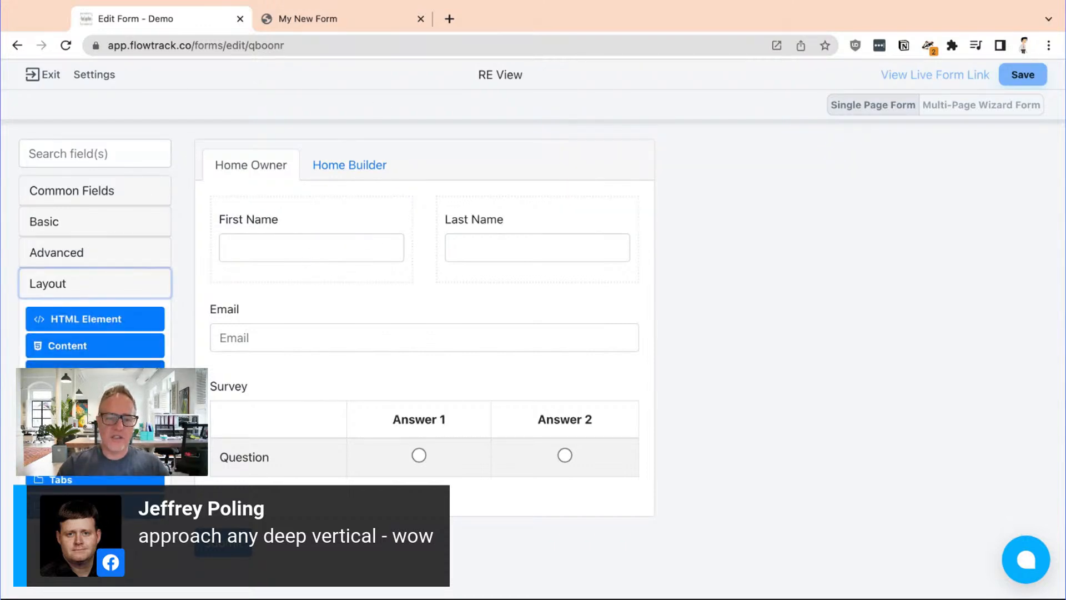
{"action": "left_click", "coordinate": [119, 254]}
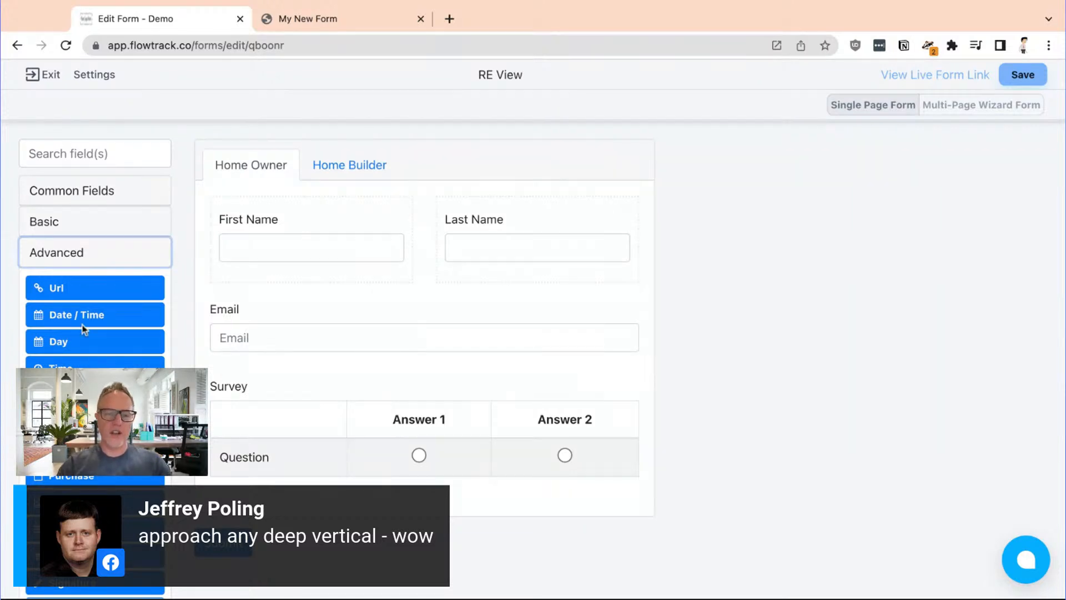
{"action": "left_click", "coordinate": [127, 200]}
{"action": "left_click", "coordinate": [106, 416]}
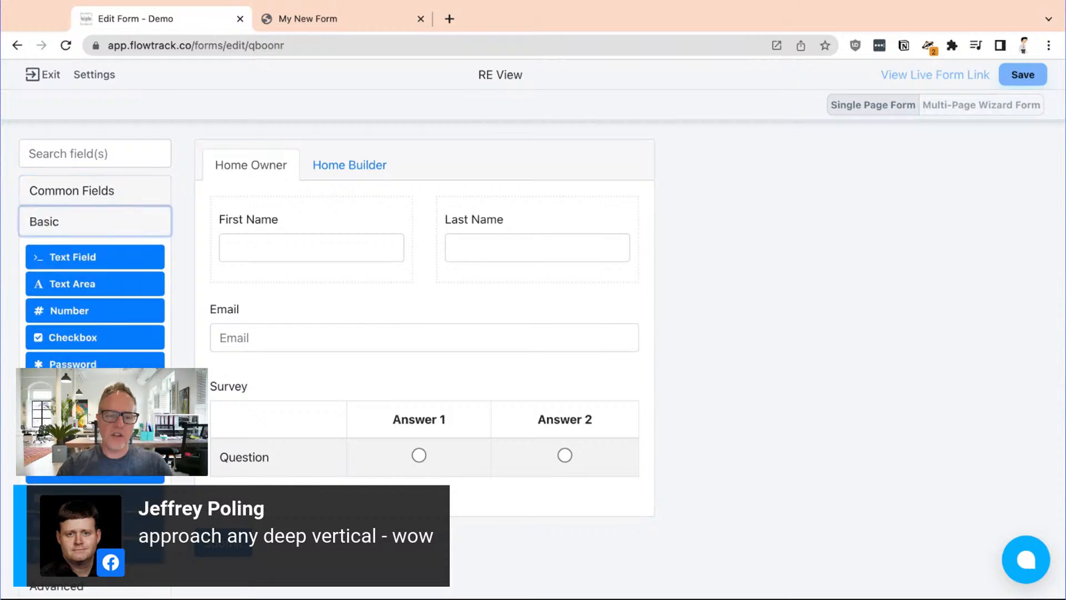
{"action": "left_click", "coordinate": [699, 5]}
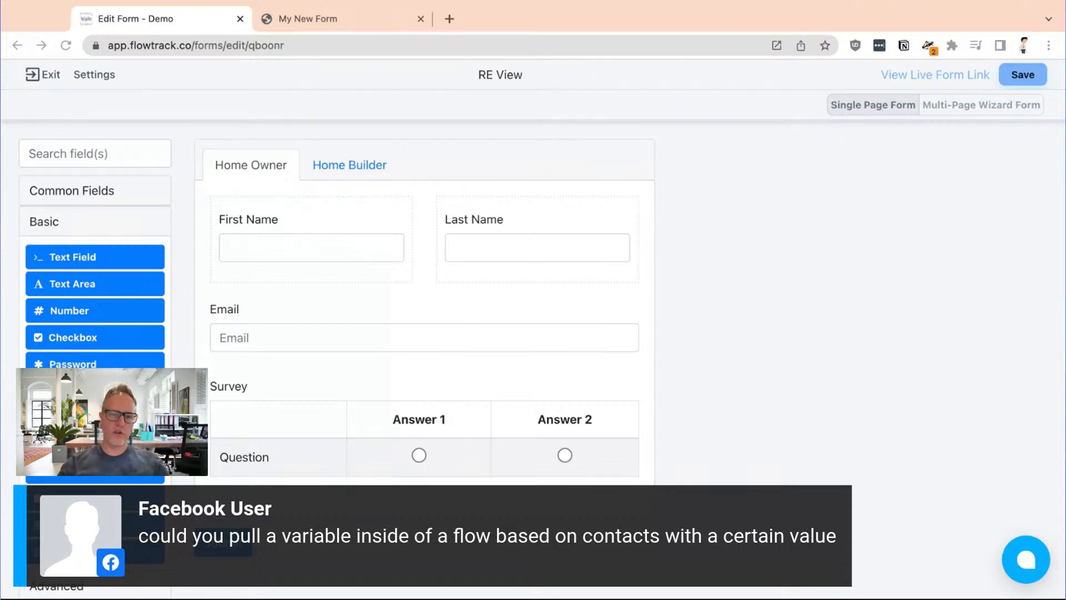
{"action": "left_click", "coordinate": [852, 519]}
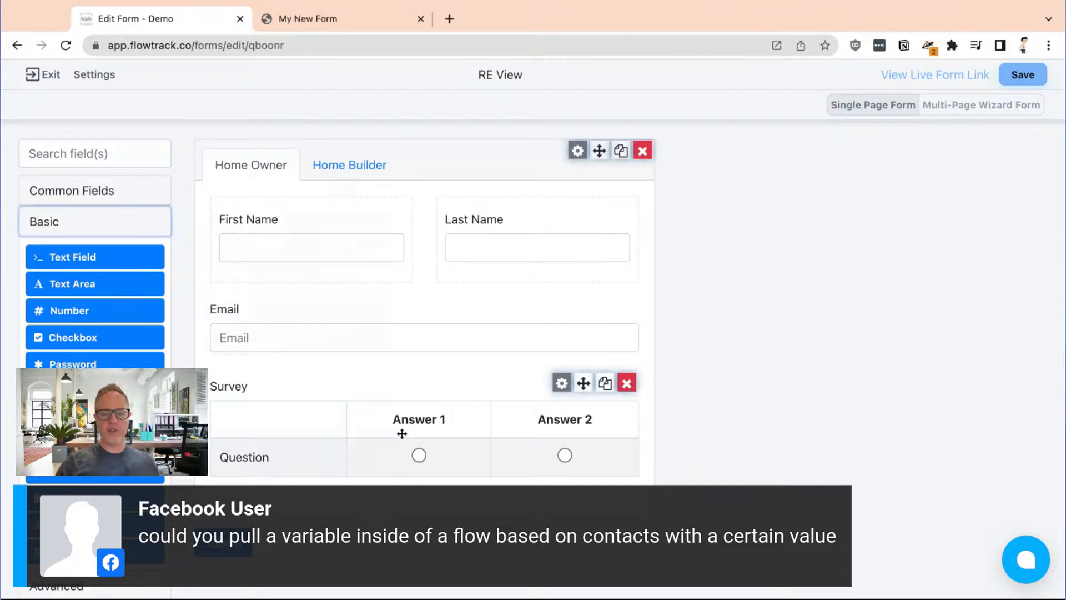
Fill sample values into the form preview: Answer 1 for the survey question, Baths 2 and Year Built 1900
{"action": "left_click", "coordinate": [419, 455]}
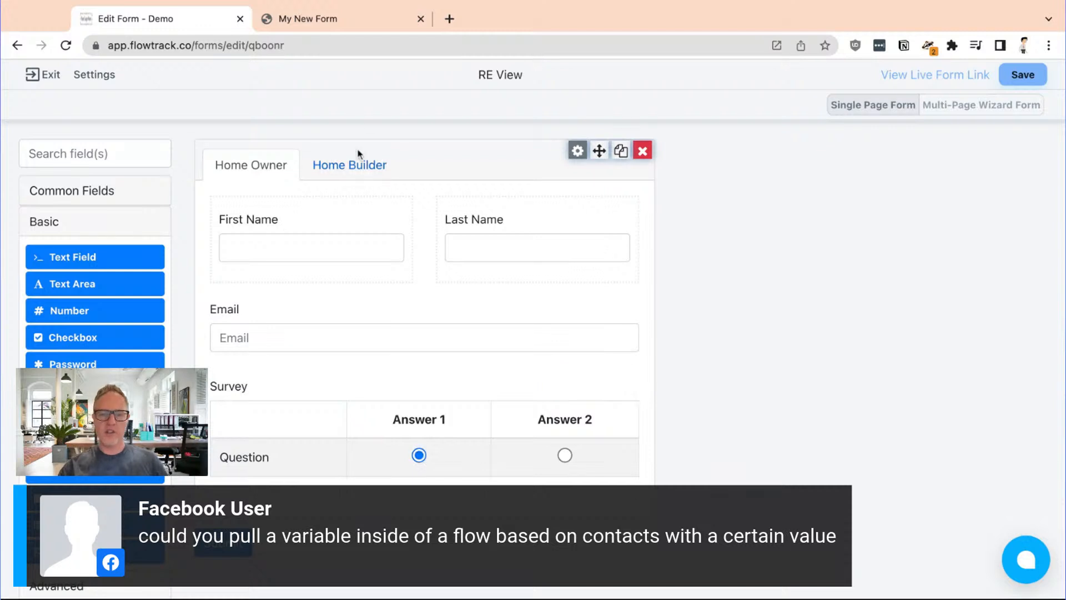
{"action": "left_click", "coordinate": [352, 165]}
{"action": "left_click", "coordinate": [299, 310]}
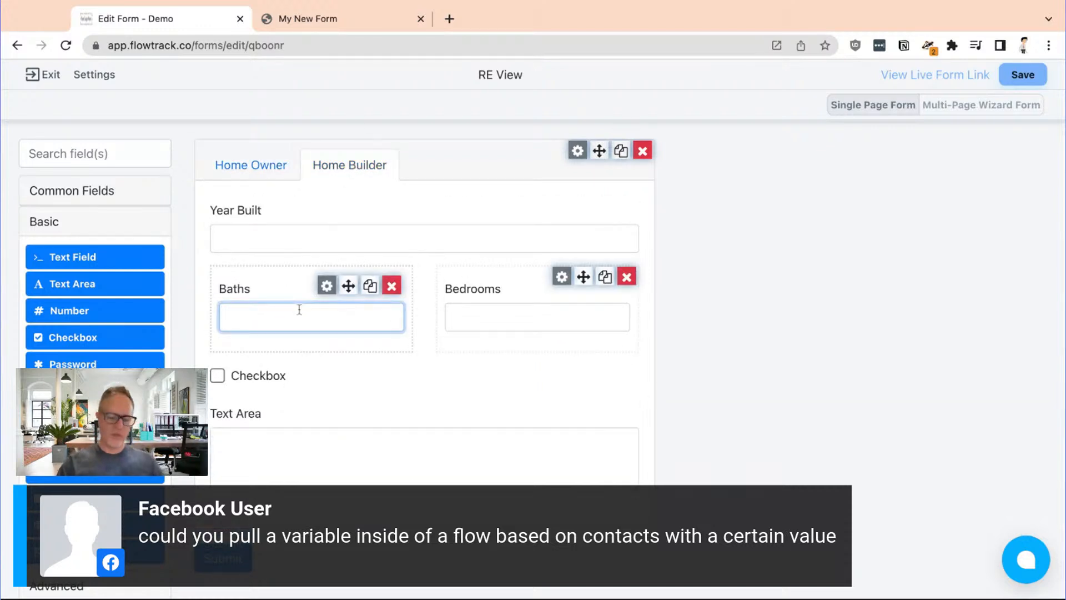
{"action": "type", "text": "2"}
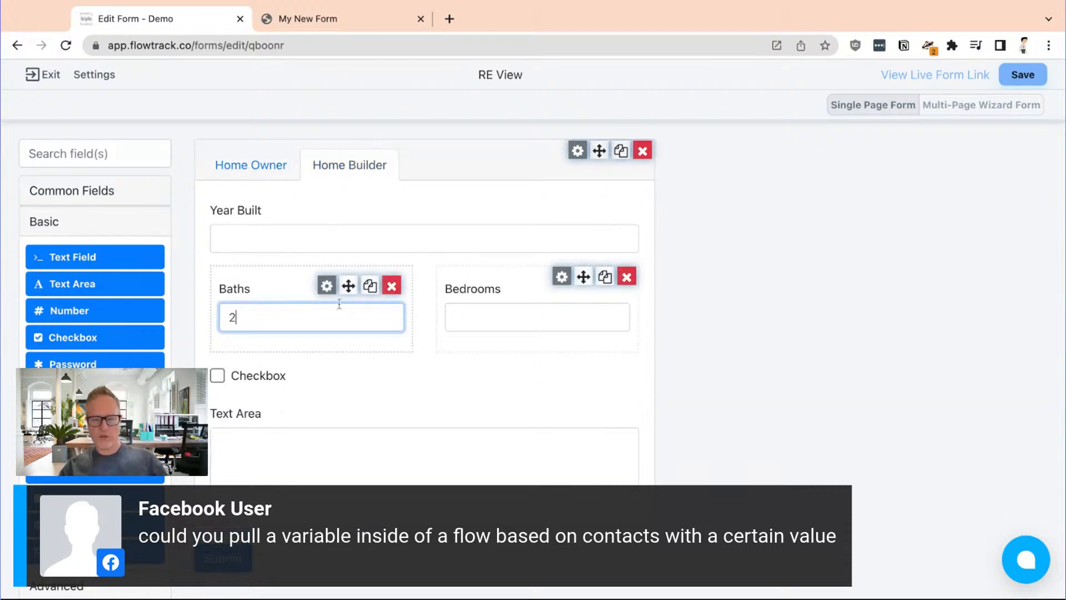
{"action": "left_click", "coordinate": [251, 245]}
{"action": "type", "text": "190"}
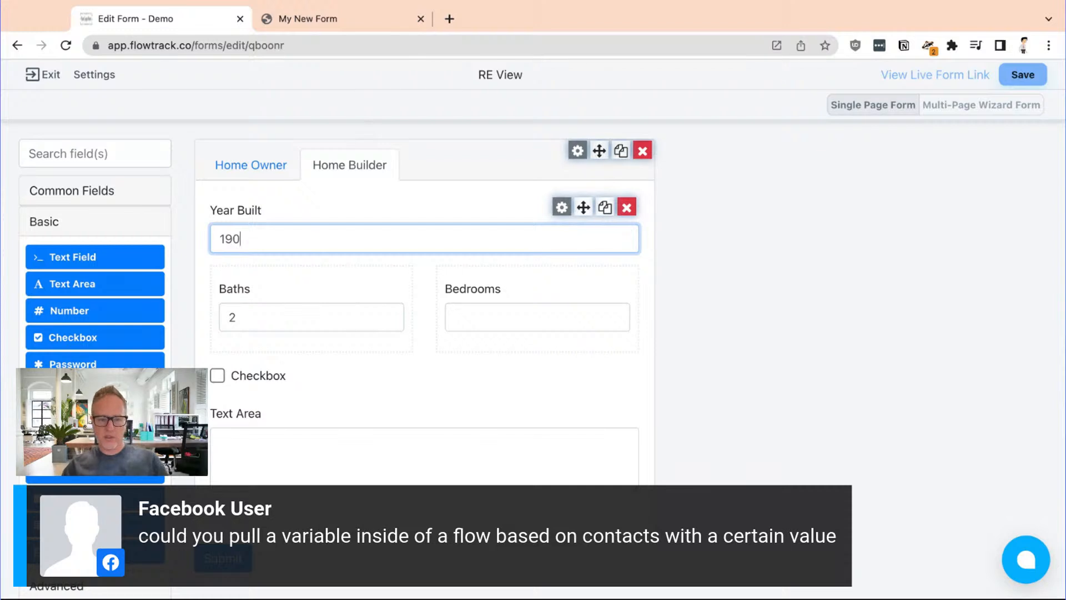
{"action": "type", "text": "0"}
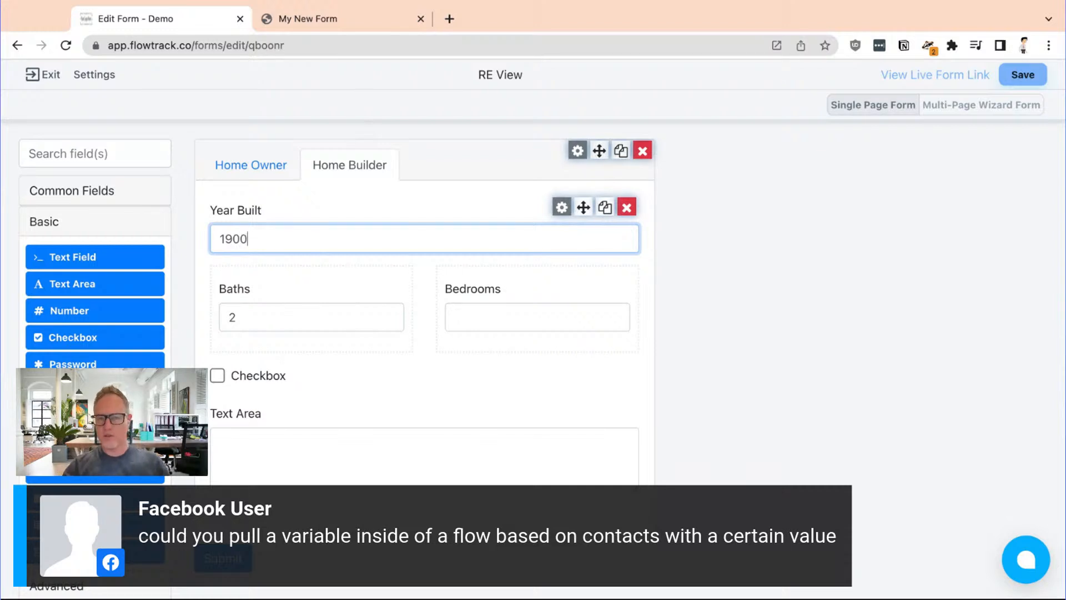
{"action": "left_click", "coordinate": [377, 2]}
{"action": "left_click", "coordinate": [83, 99]}
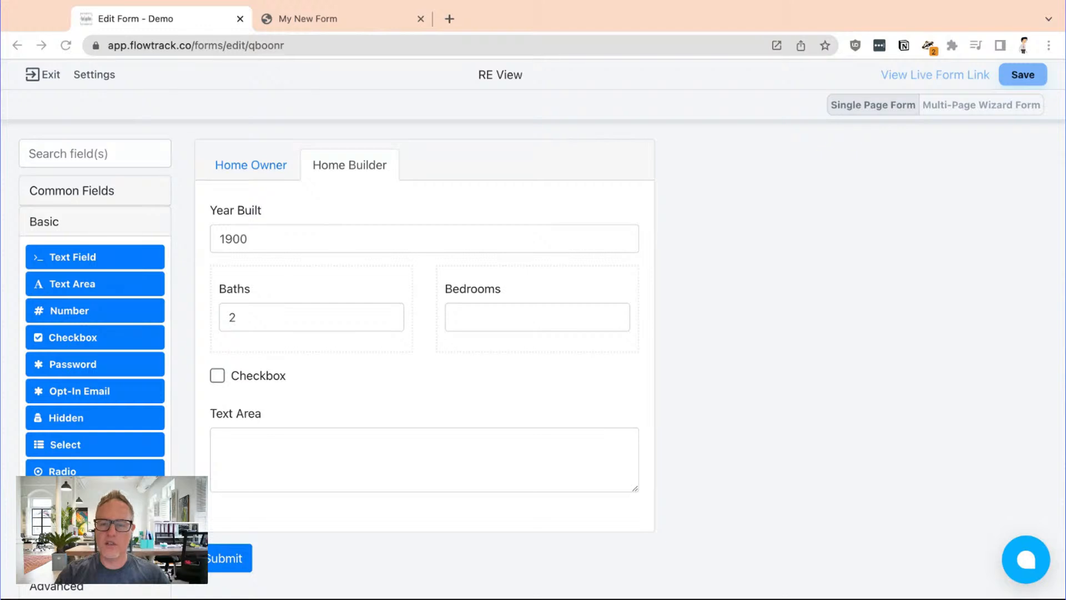
{"action": "left_click", "coordinate": [798, 511]}
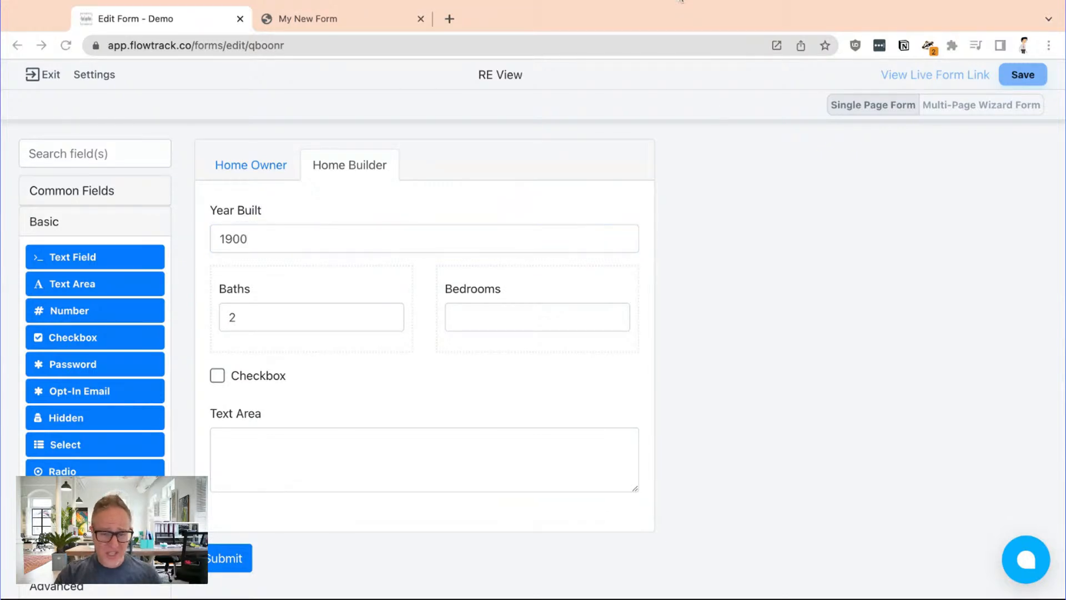
{"action": "left_click", "coordinate": [149, 81]}
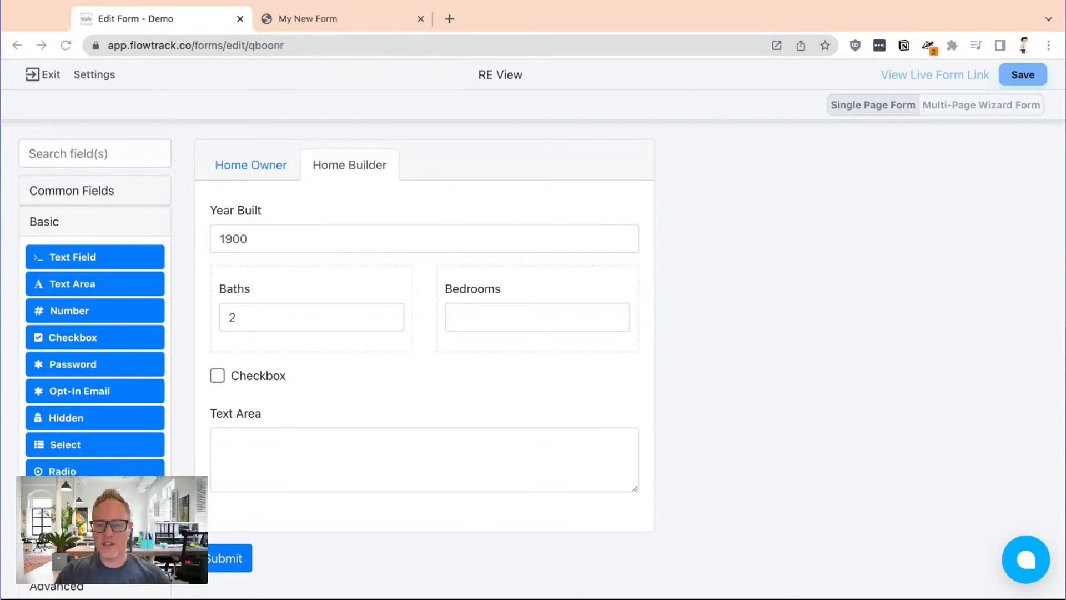
{"action": "left_click", "coordinate": [102, 98]}
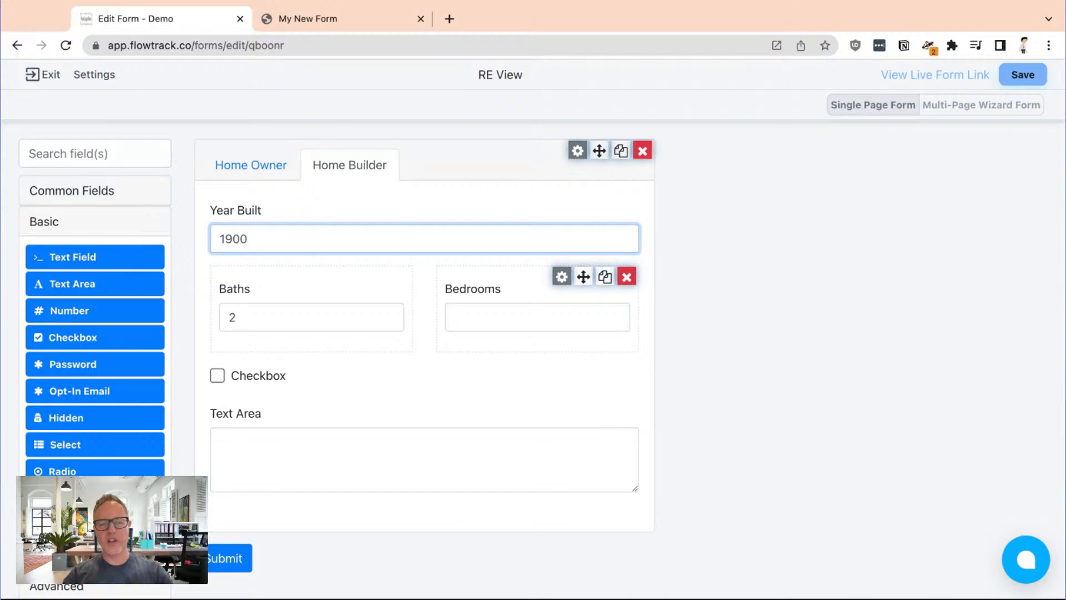
Go back to the Home Owner section and exit the RE View form editor without saving
{"action": "left_click", "coordinate": [286, 167]}
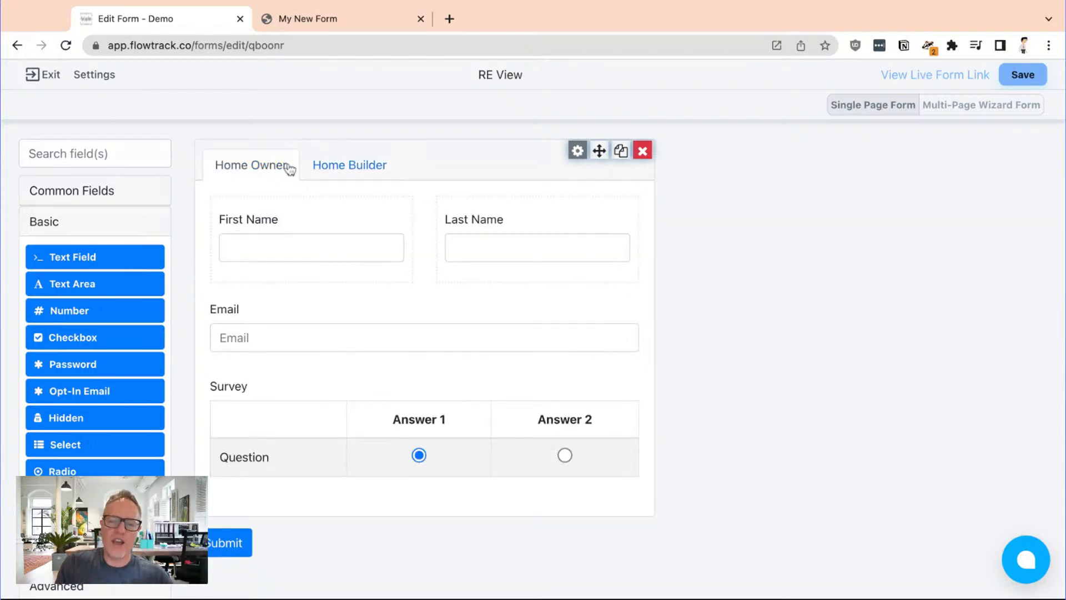
{"action": "left_click", "coordinate": [53, 75]}
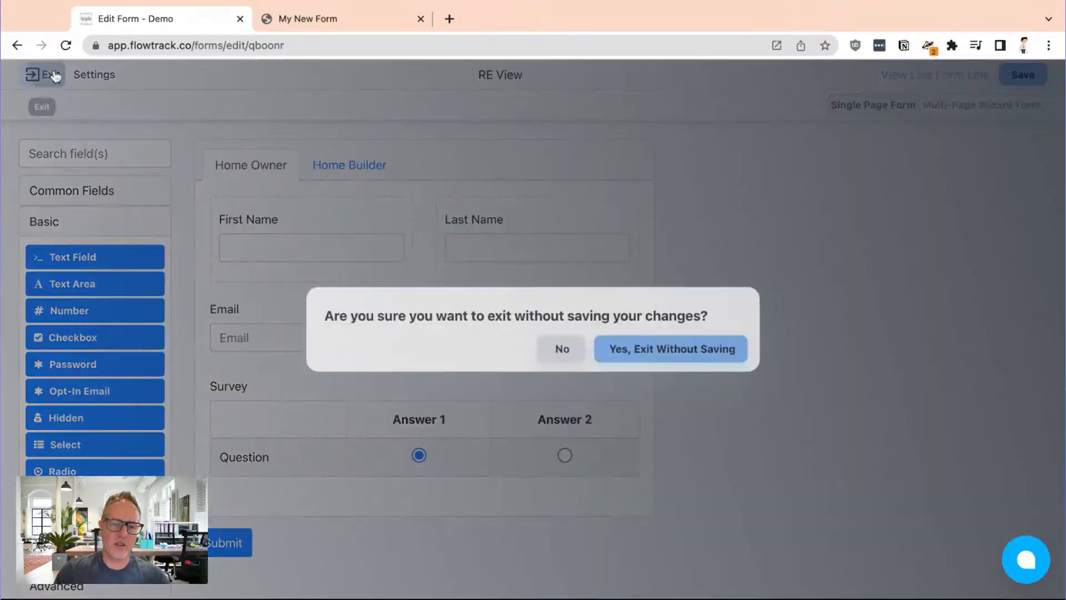
{"action": "left_click", "coordinate": [641, 356]}
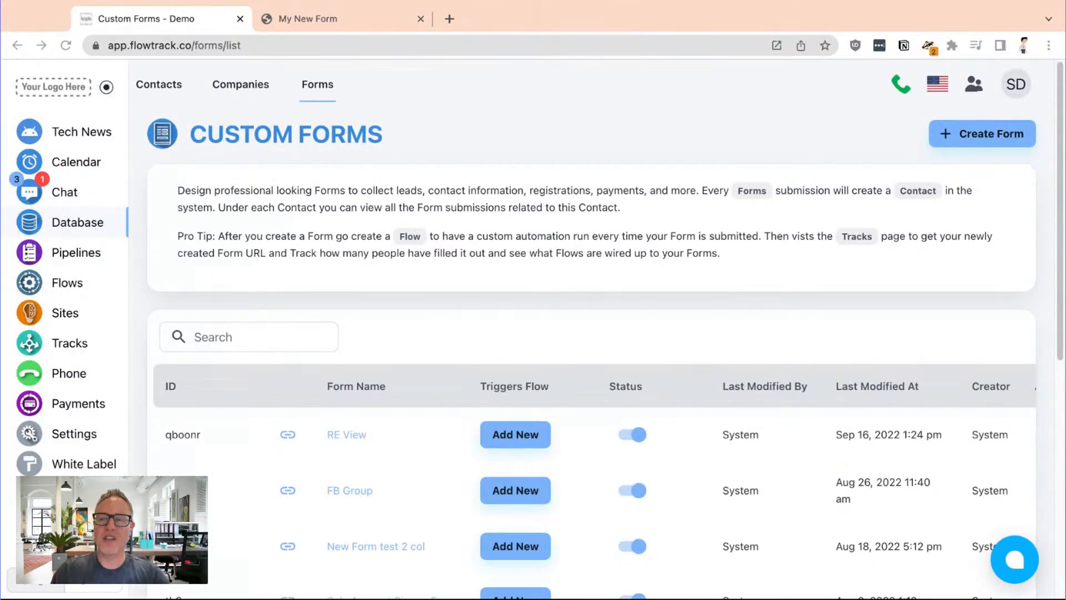
{"action": "left_click", "coordinate": [158, 110]}
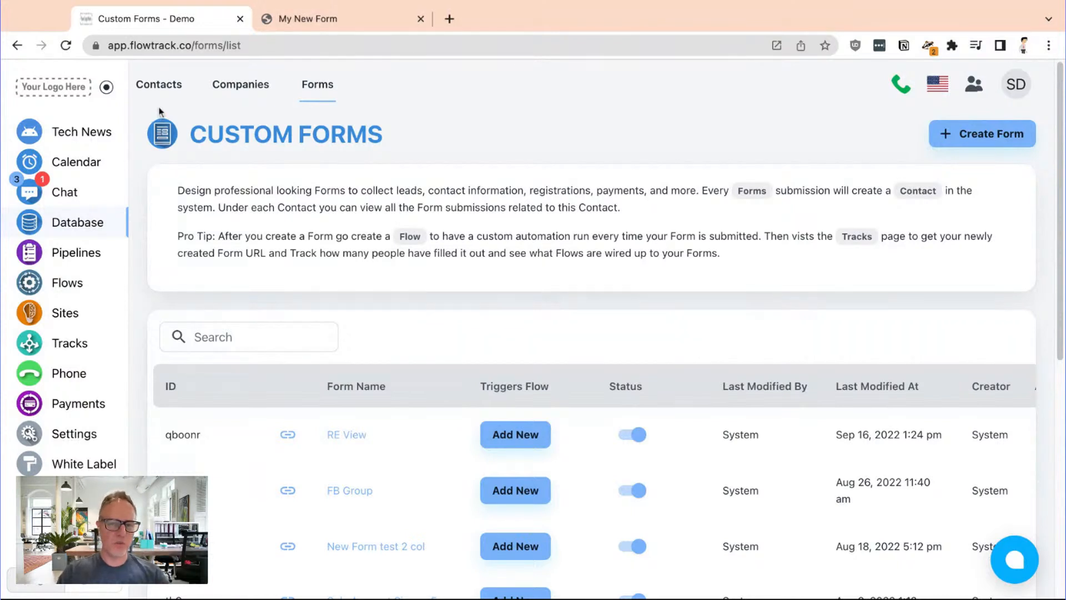
{"action": "left_click", "coordinate": [524, 0]}
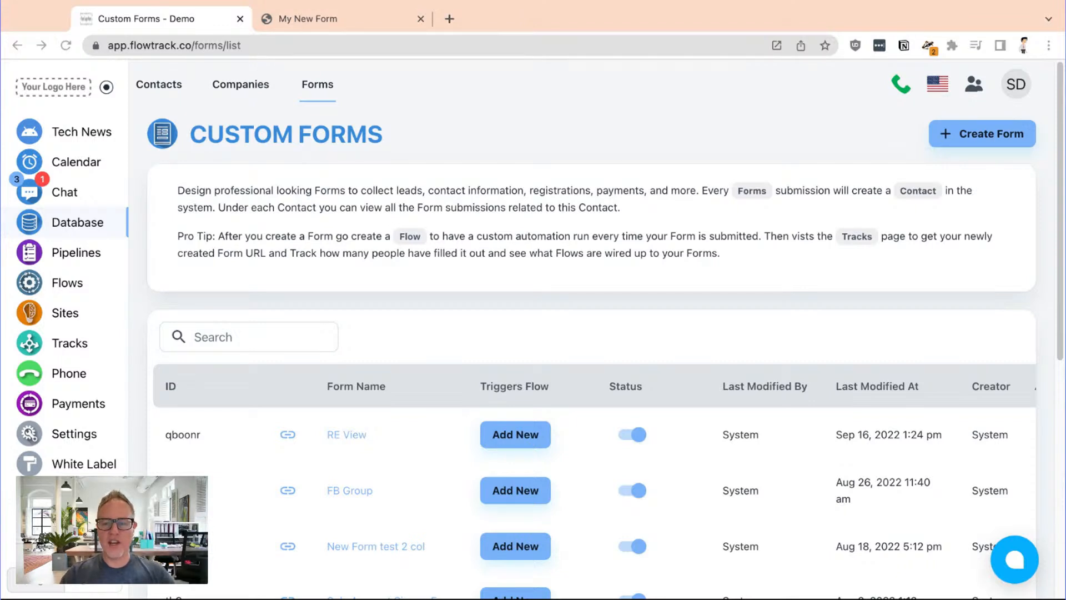